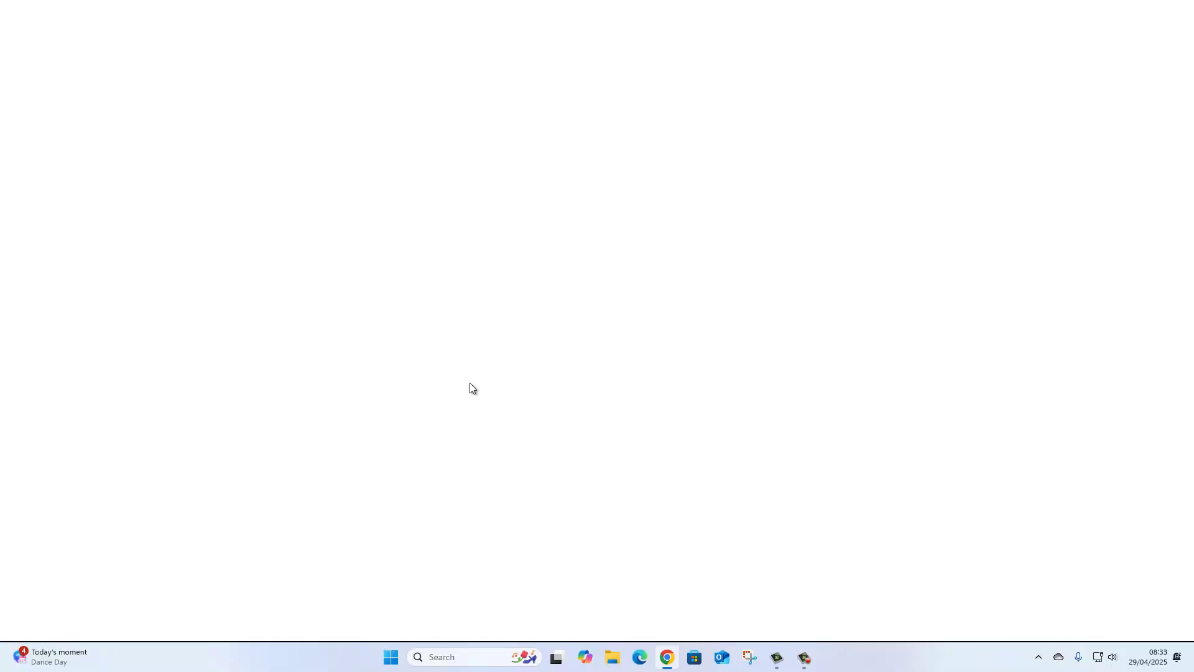
Search Google for makemkv, visit the makemkv.com home page, then minimize Chrome
left_click(463, 256)
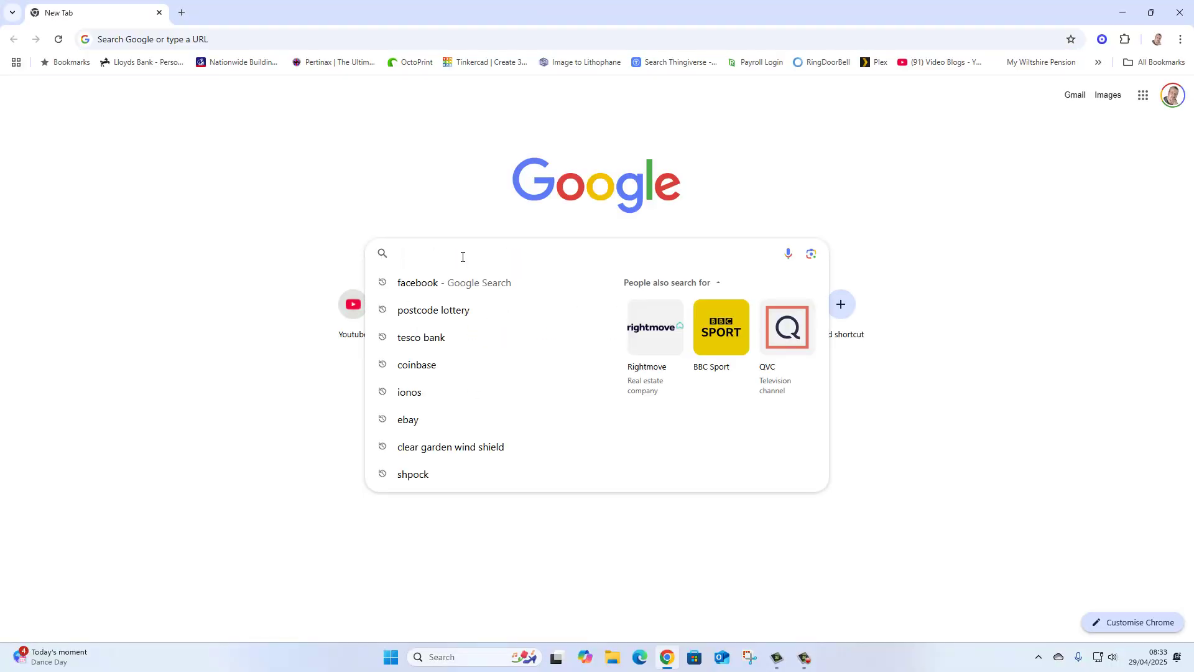
type("makem")
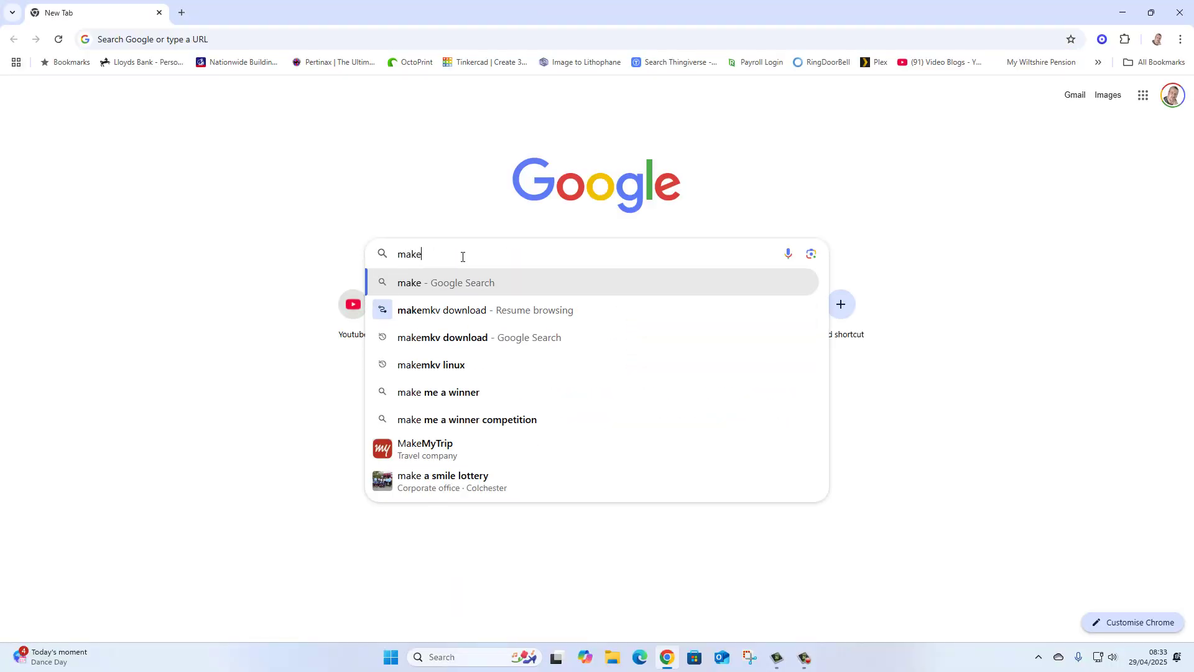
type("kv")
key("Return")
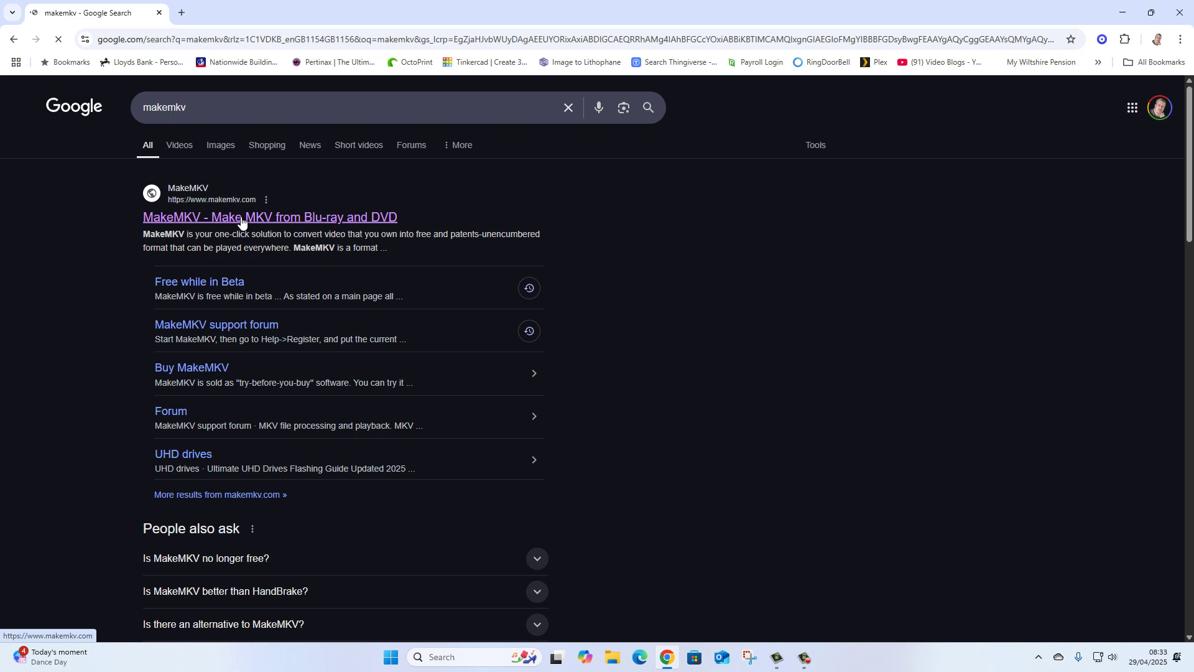
left_click(238, 219)
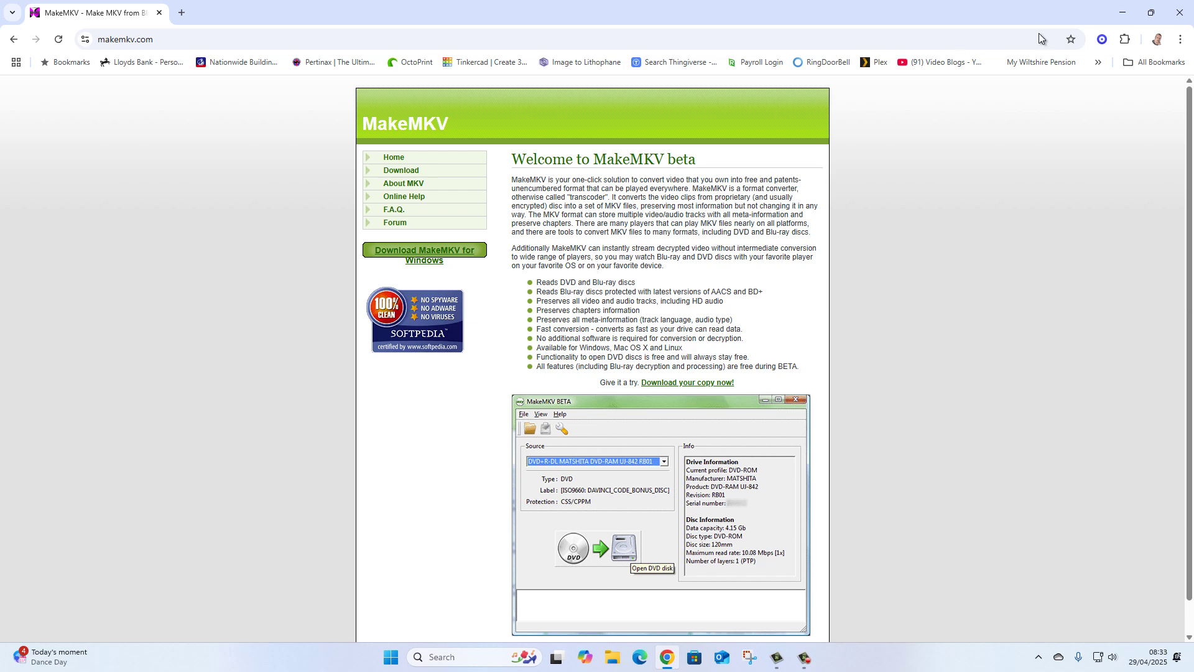
left_click(1123, 13)
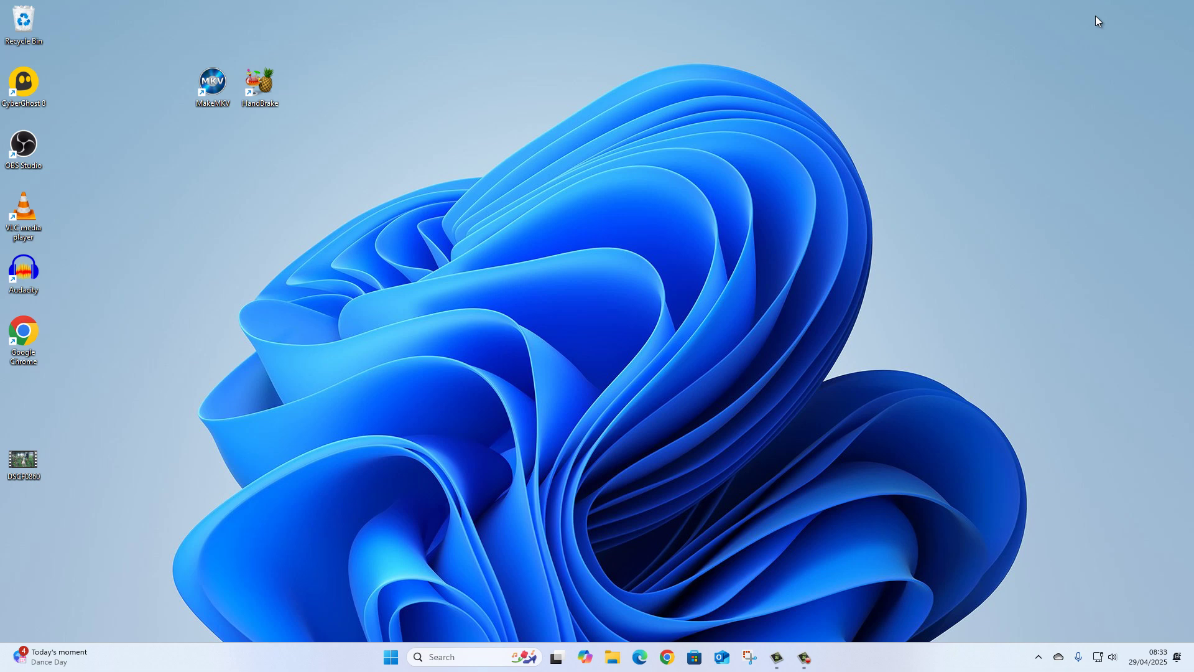
Launch MakeMKV so it detects the CLOUDYWITHCHANCEOFMEATBALLS DVD in drive E:
double_click(212, 86)
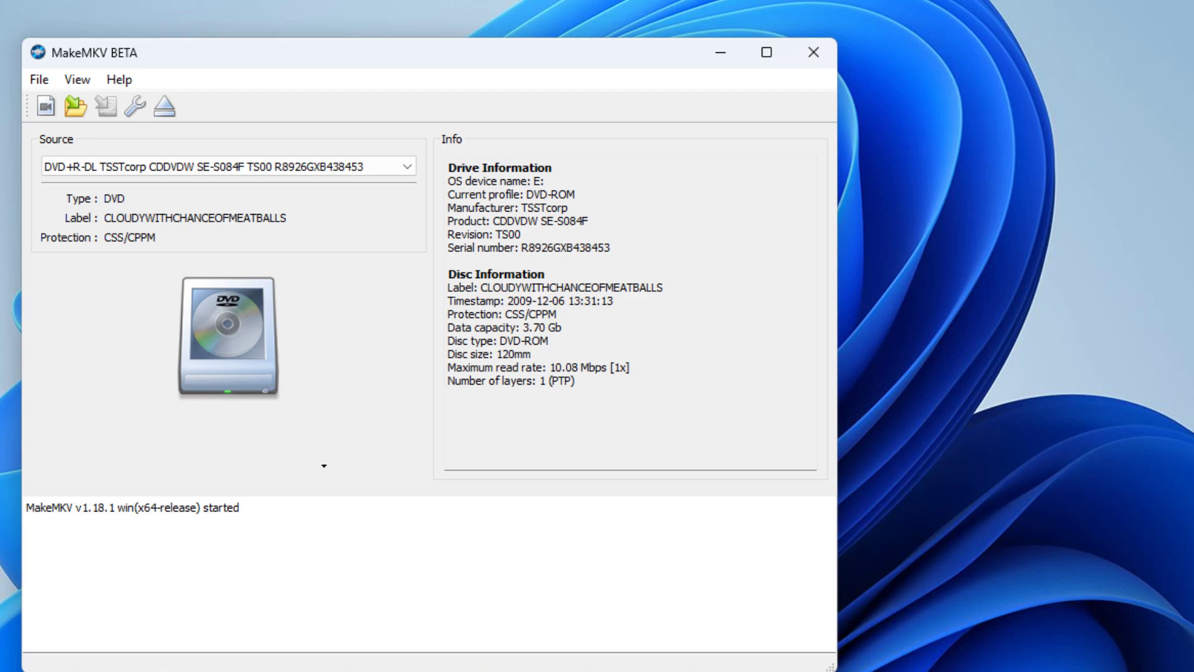
Register MakeMKV with the forum's beta licence key, valid until 1.06.2025
left_click(121, 81)
left_click(166, 184)
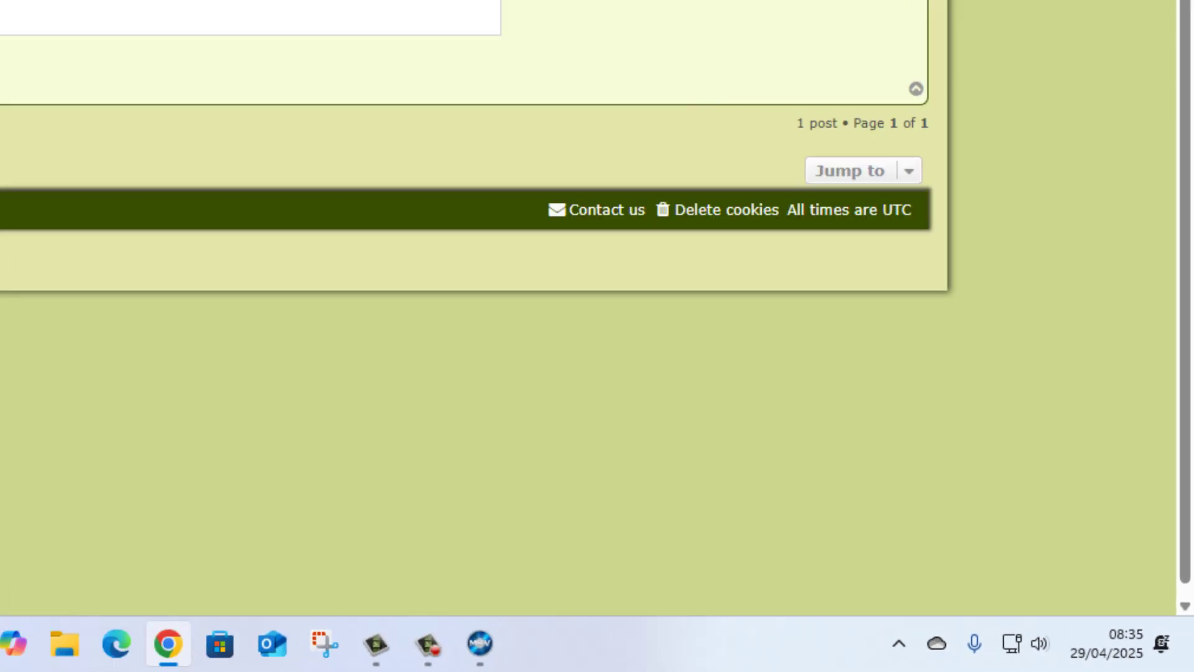
left_click(1180, 15)
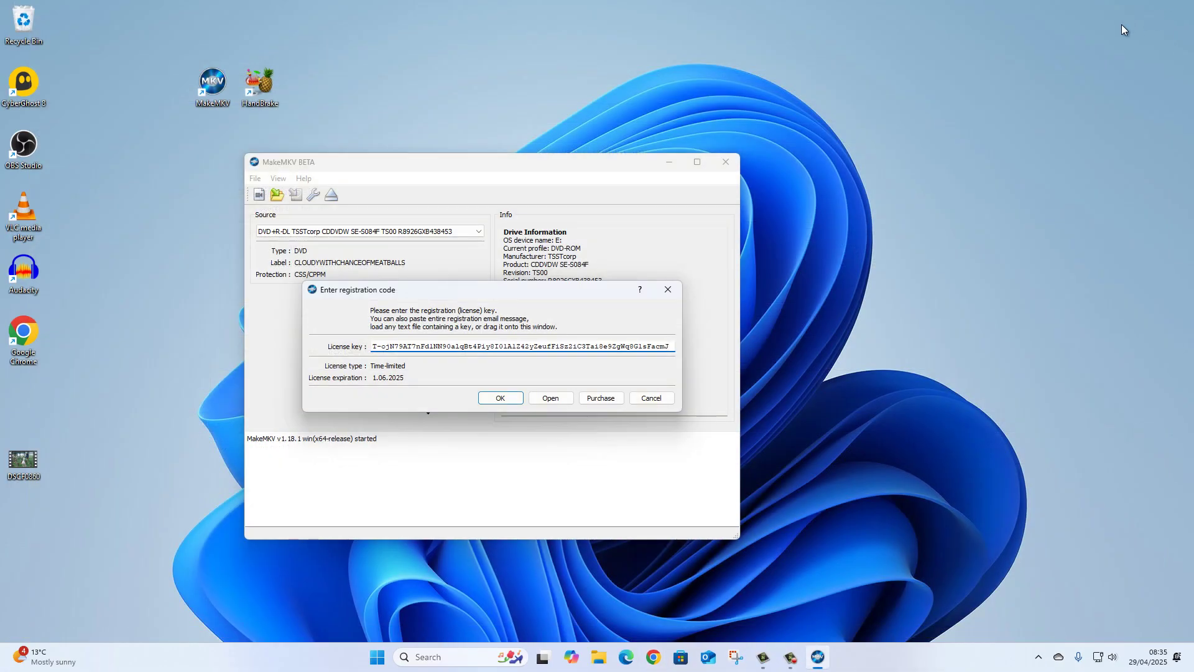
left_click(507, 400)
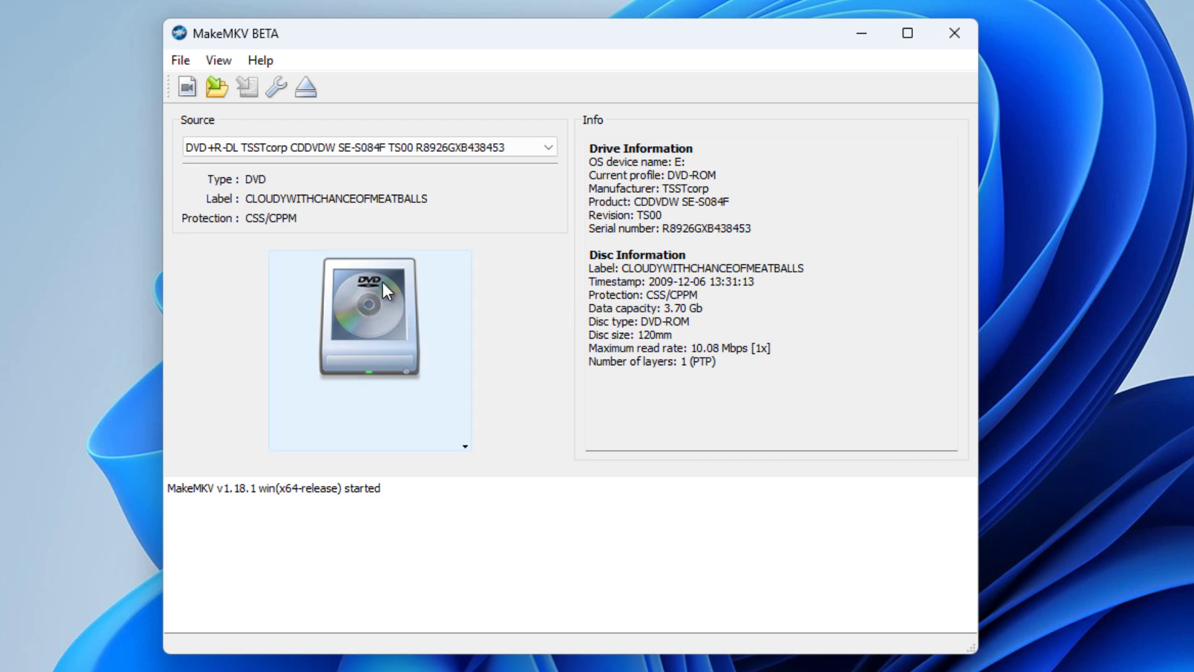
Scan the DVD in drive E: to list its 28-chapter, 3.6 GB title
left_click(366, 312)
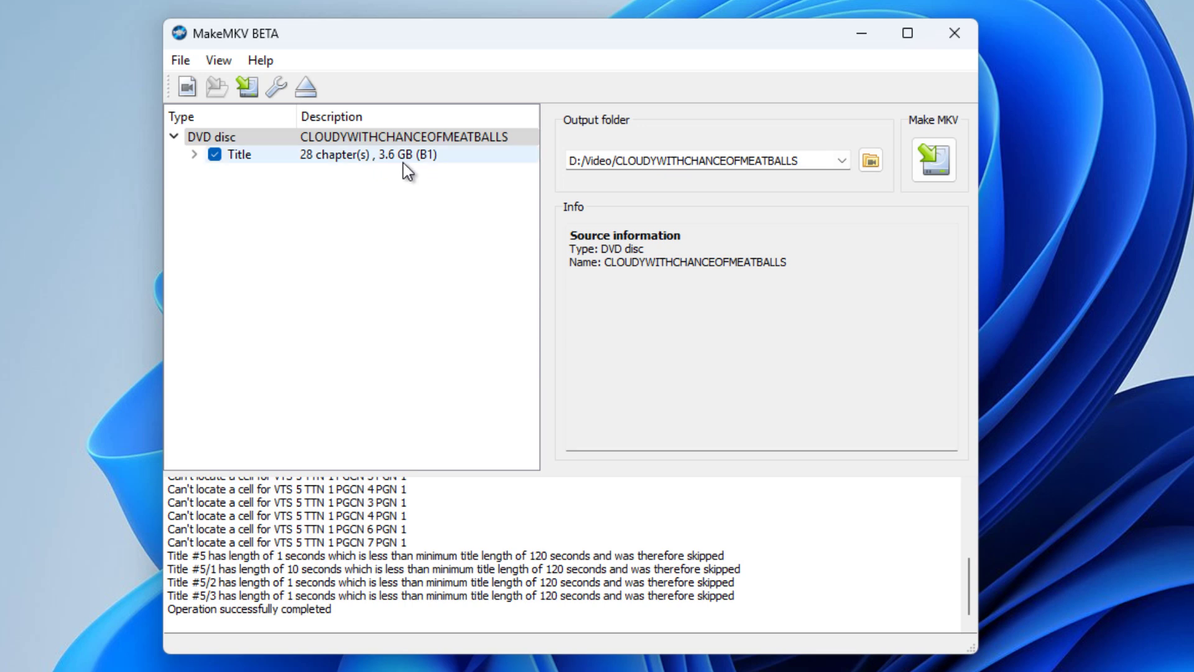
Untick all three subtitle tracks and the second English audio track, keeping the first 5.1 audio
left_click(194, 154)
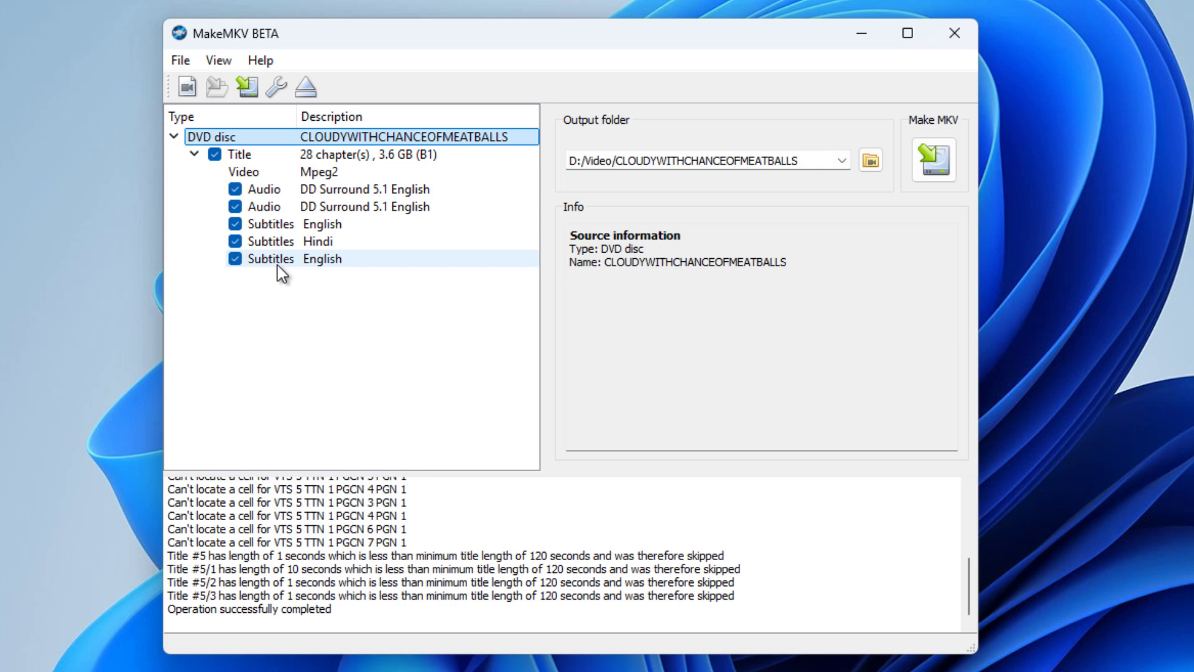
left_click(235, 259)
left_click(235, 241)
left_click(235, 224)
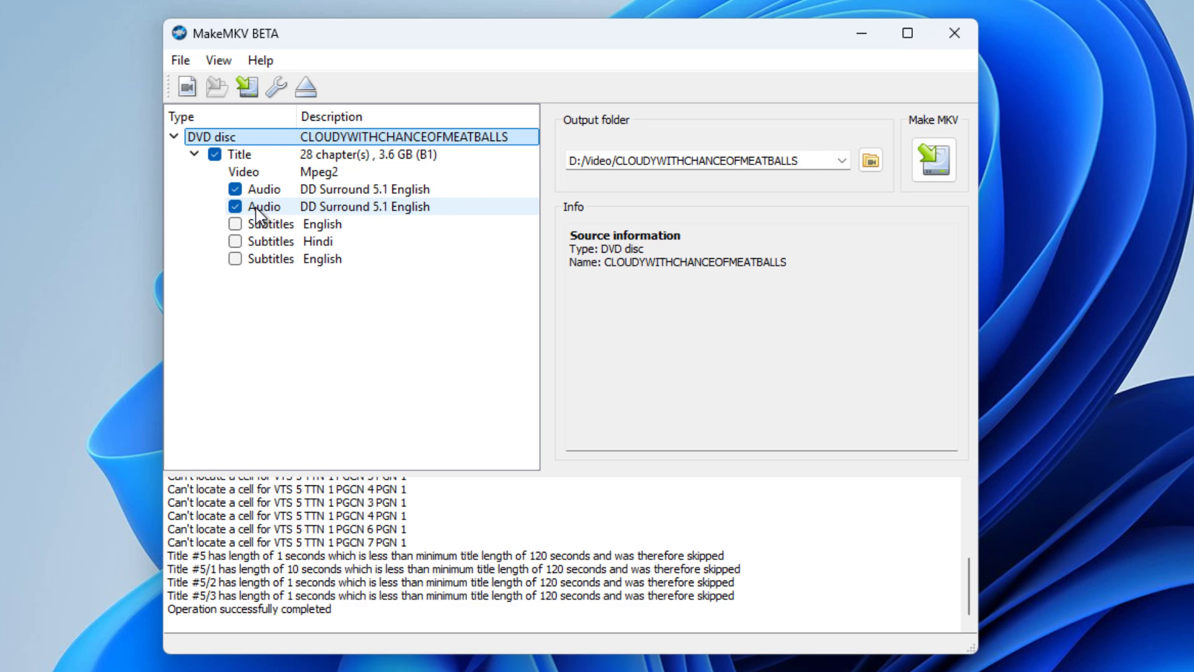
left_click(235, 208)
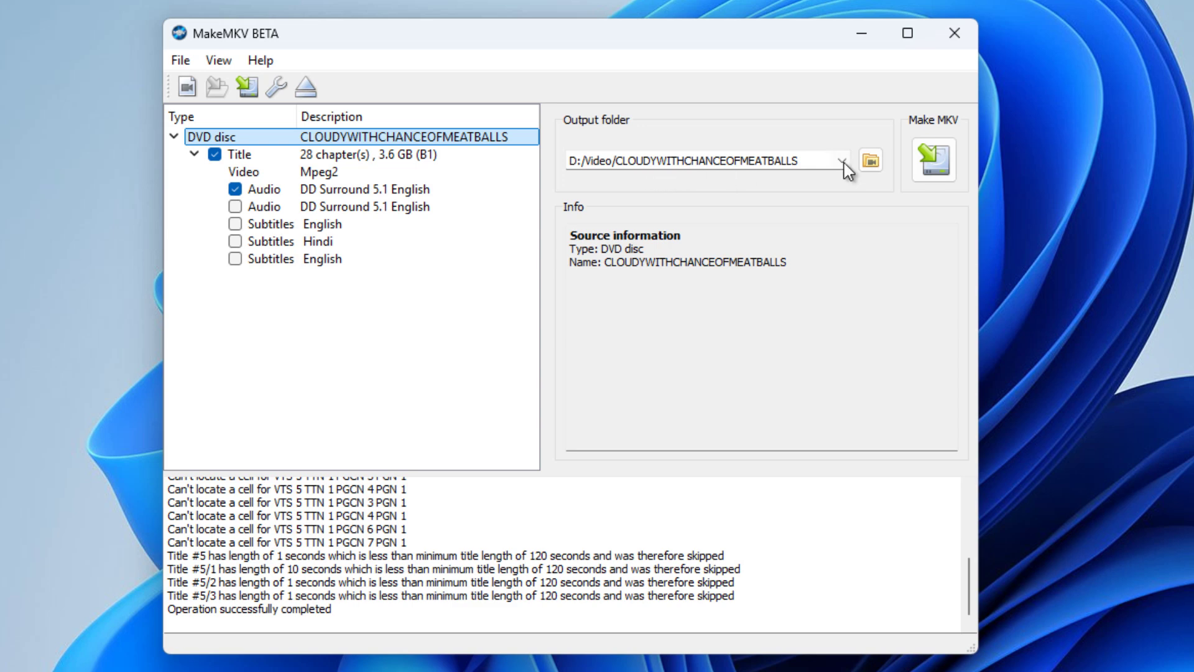
Rip the title to B1_t00.mkv in a newly created D:/Video/CLOUDYWITHCHANCEOFMEATBALLS folder
left_click(936, 163)
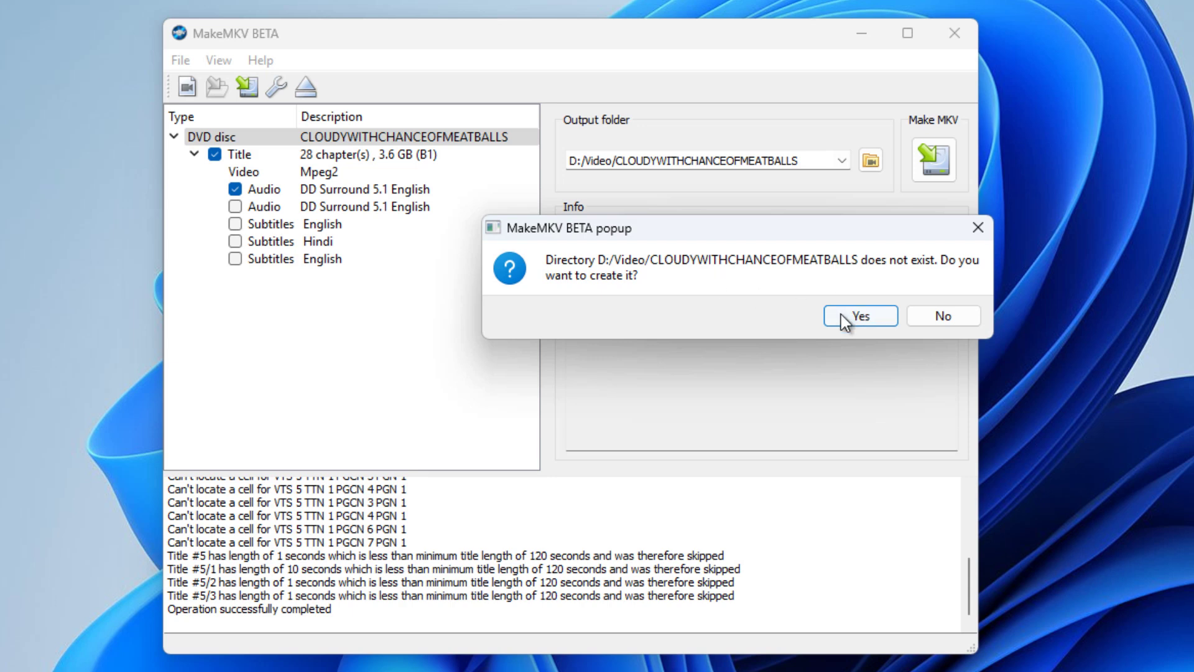
left_click(862, 318)
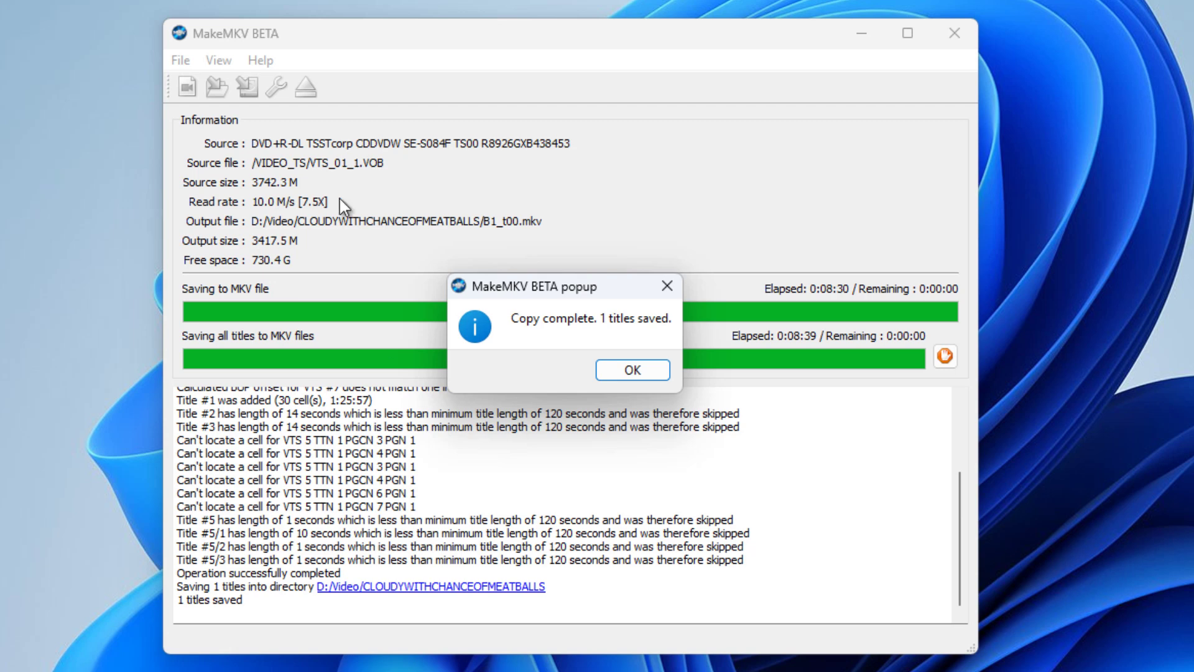
left_click(633, 370)
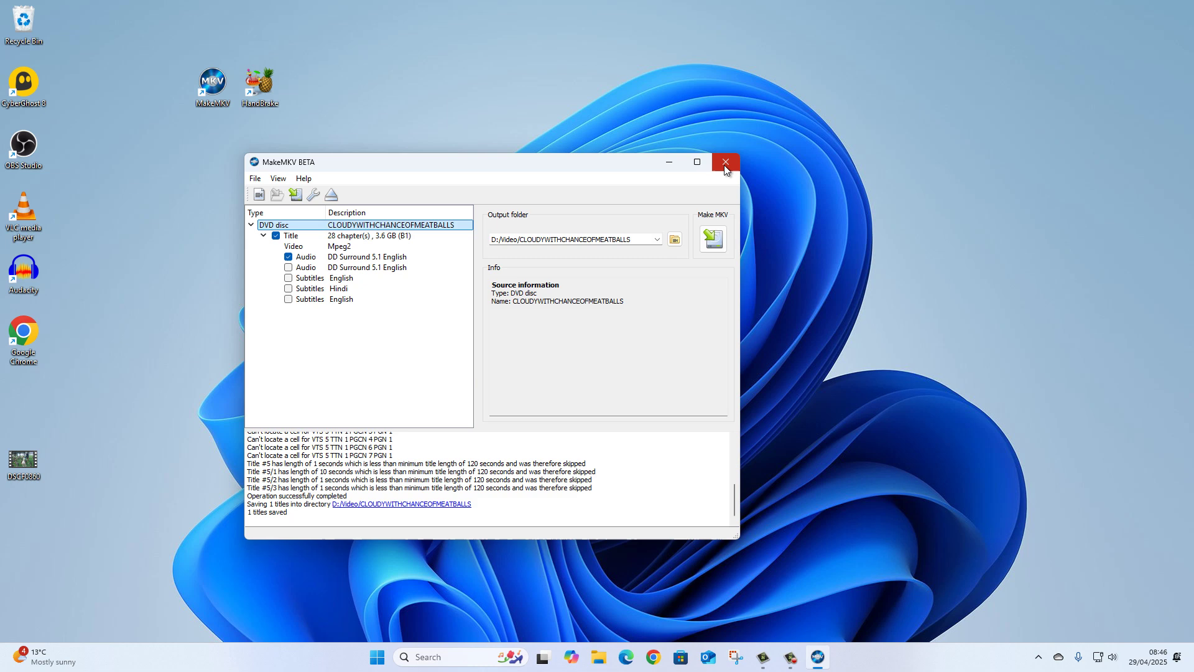
Close MakeMKV, browse to D:\Video\CLOUDYWITHCHANCEOFMEATBALLS, and bring up B1_t00's context menu
left_click(724, 165)
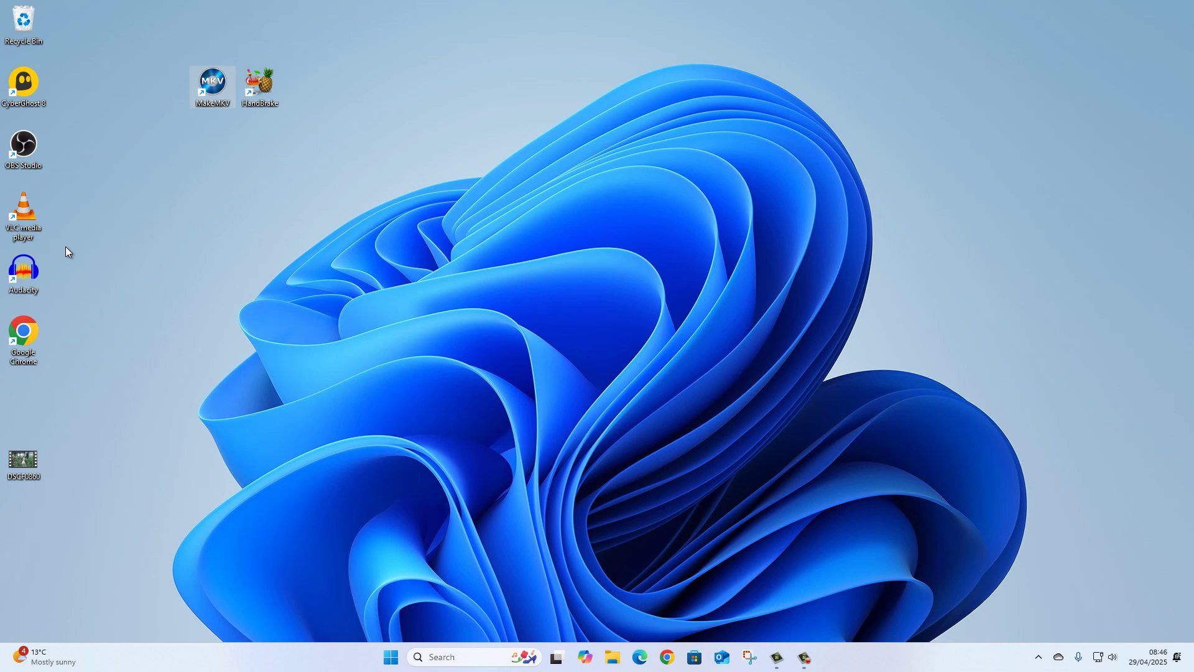
left_click(608, 652)
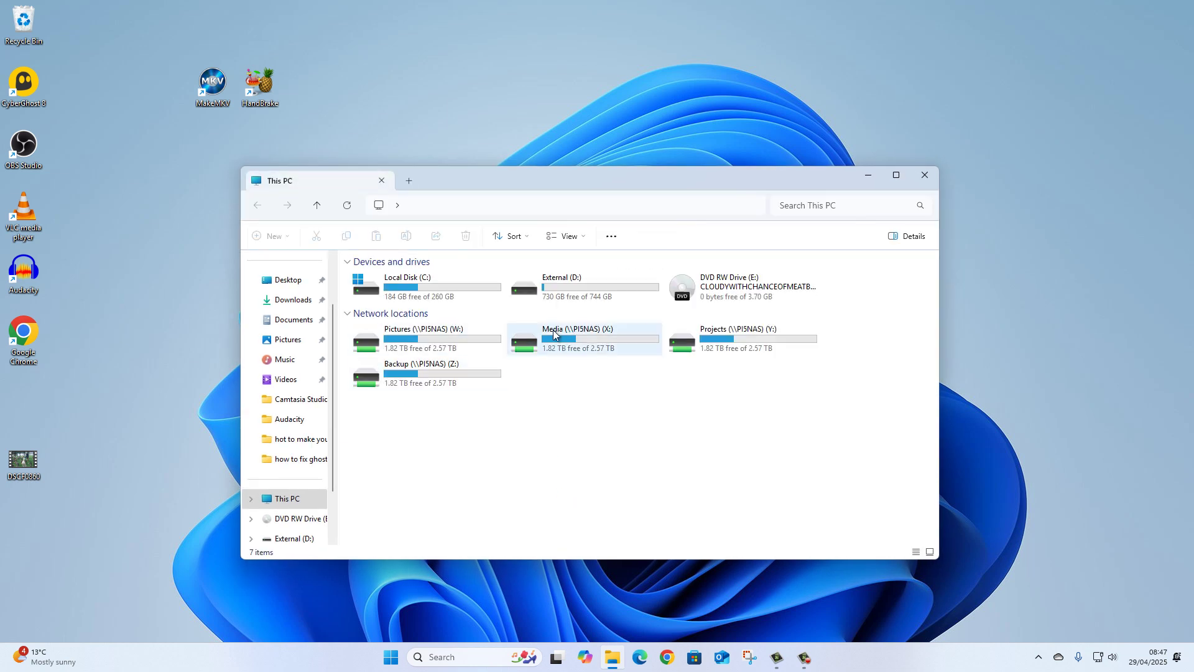
double_click(558, 286)
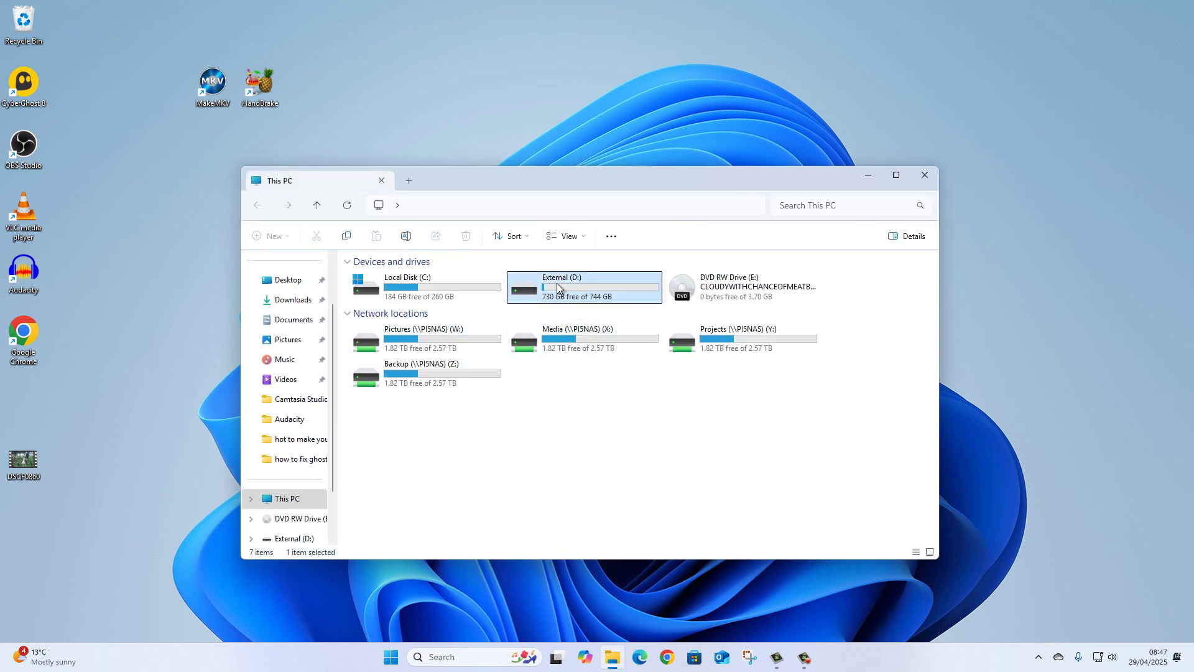
double_click(385, 290)
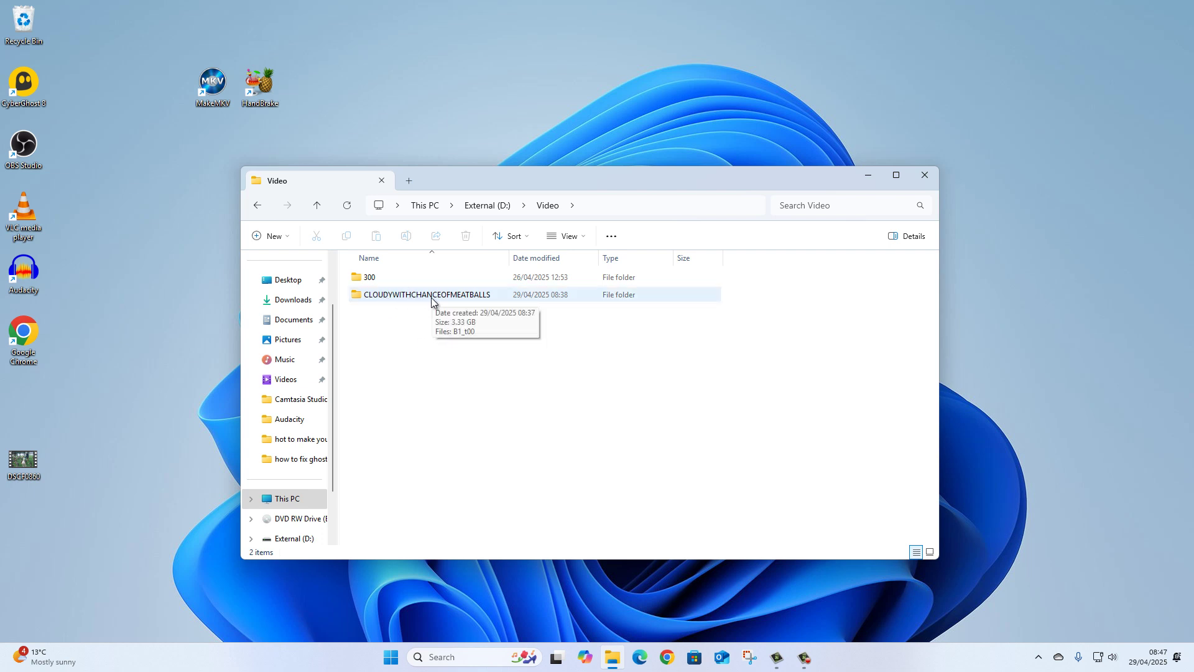
double_click(454, 298)
left_click(382, 287)
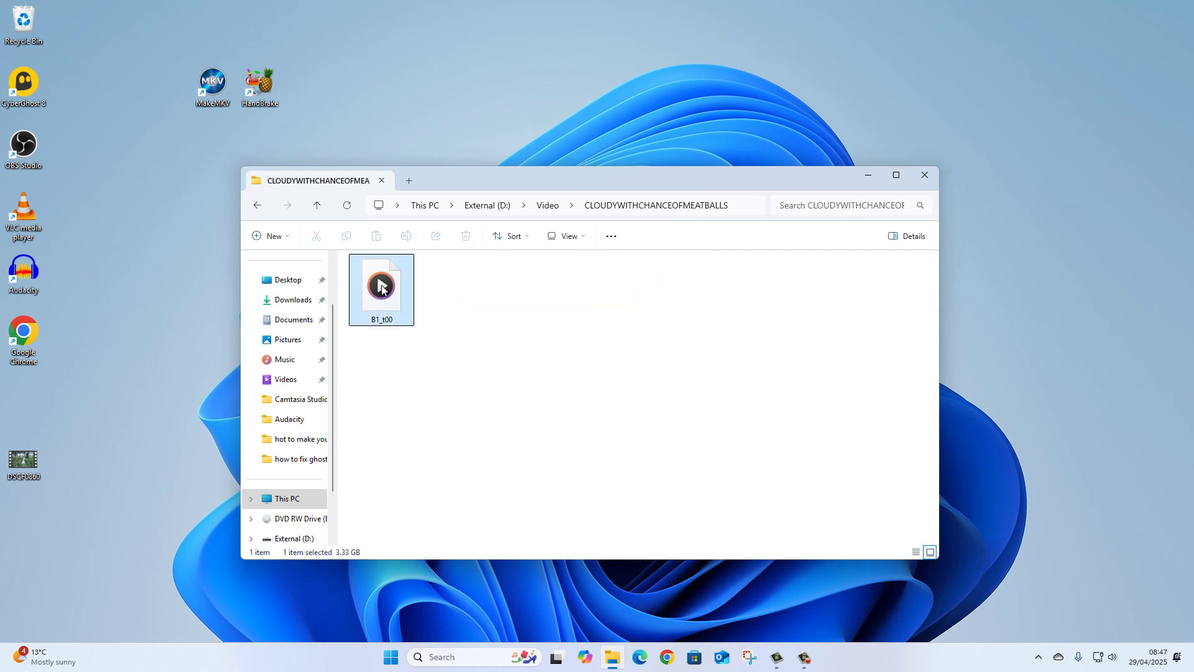
right_click(382, 285)
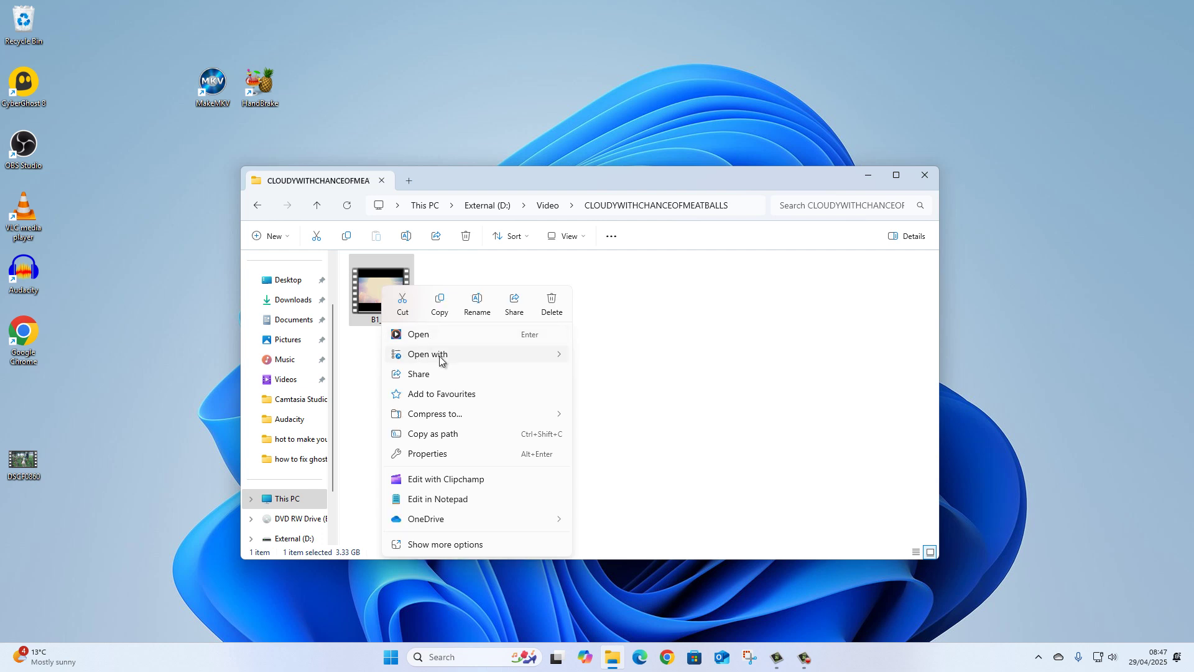
Play B1_t00.mkv in VLC at low volume and skip ahead to about 10:43
mouse_move(440, 360)
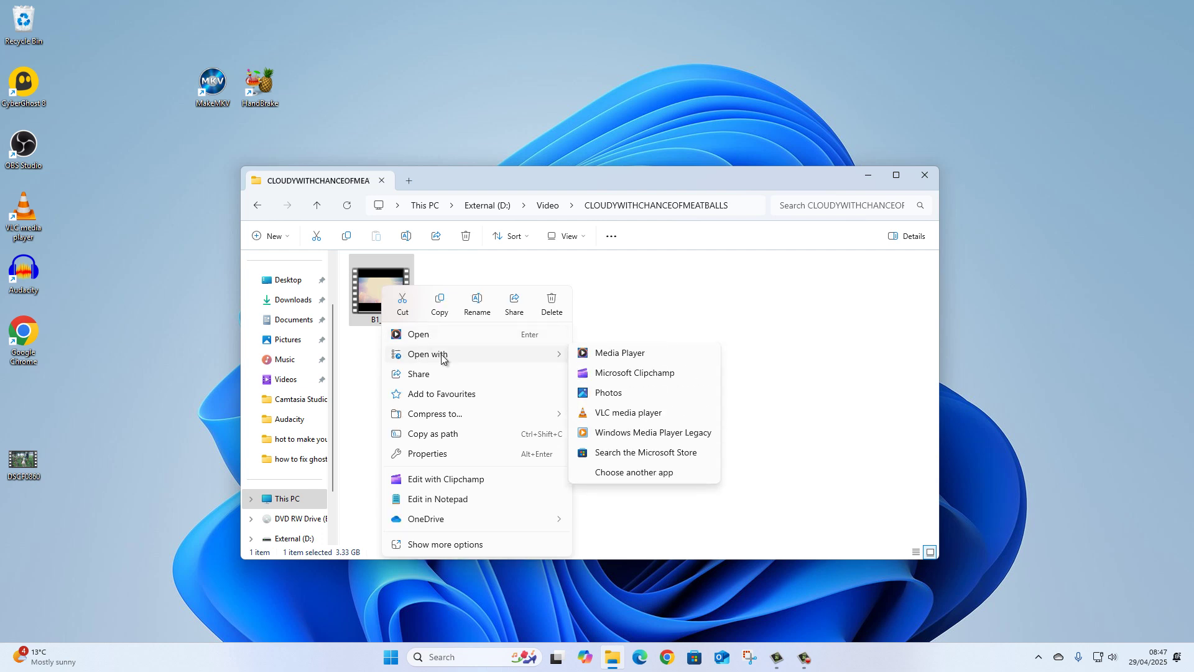
left_click(626, 417)
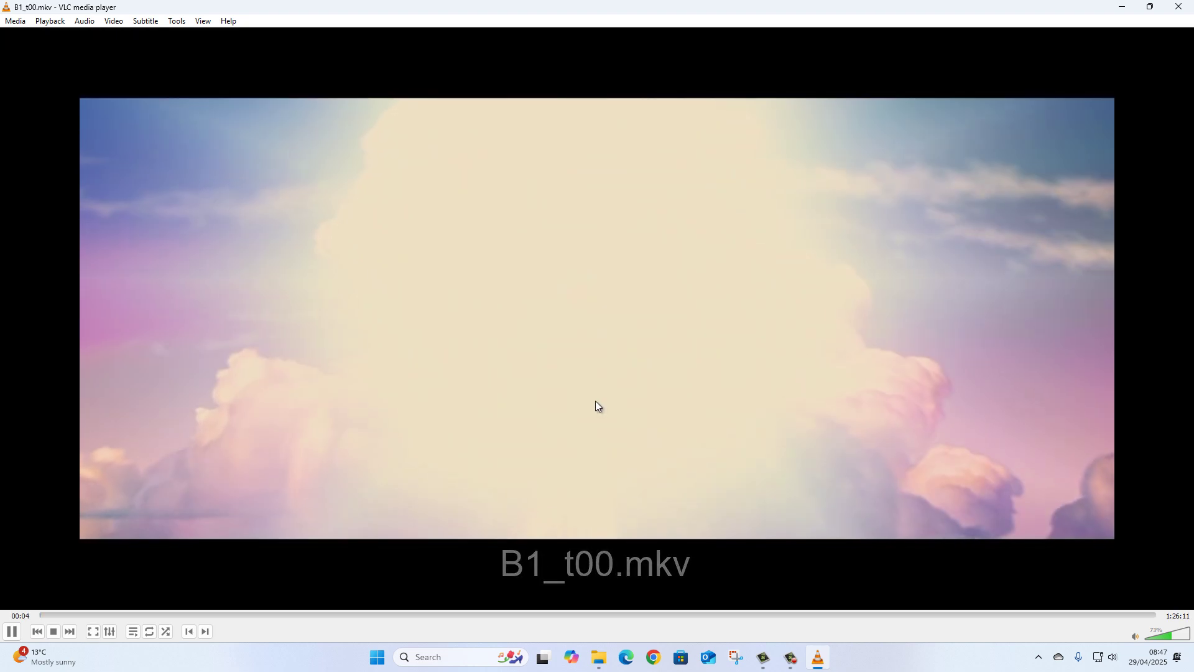
left_click(1148, 644)
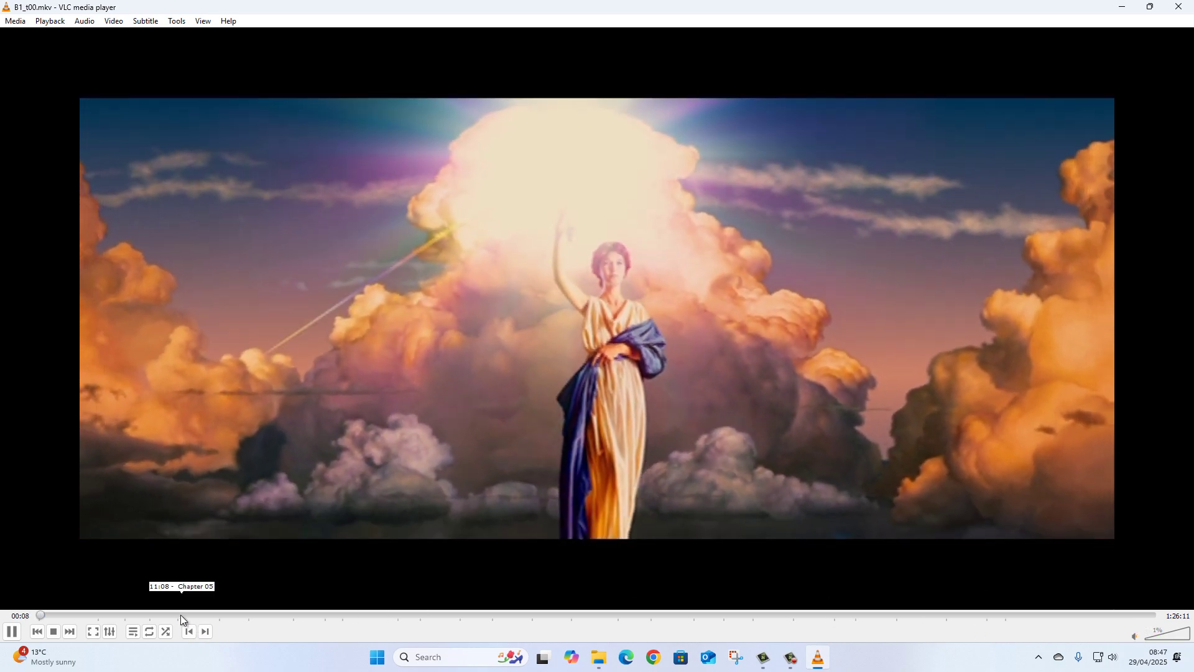
left_click(176, 615)
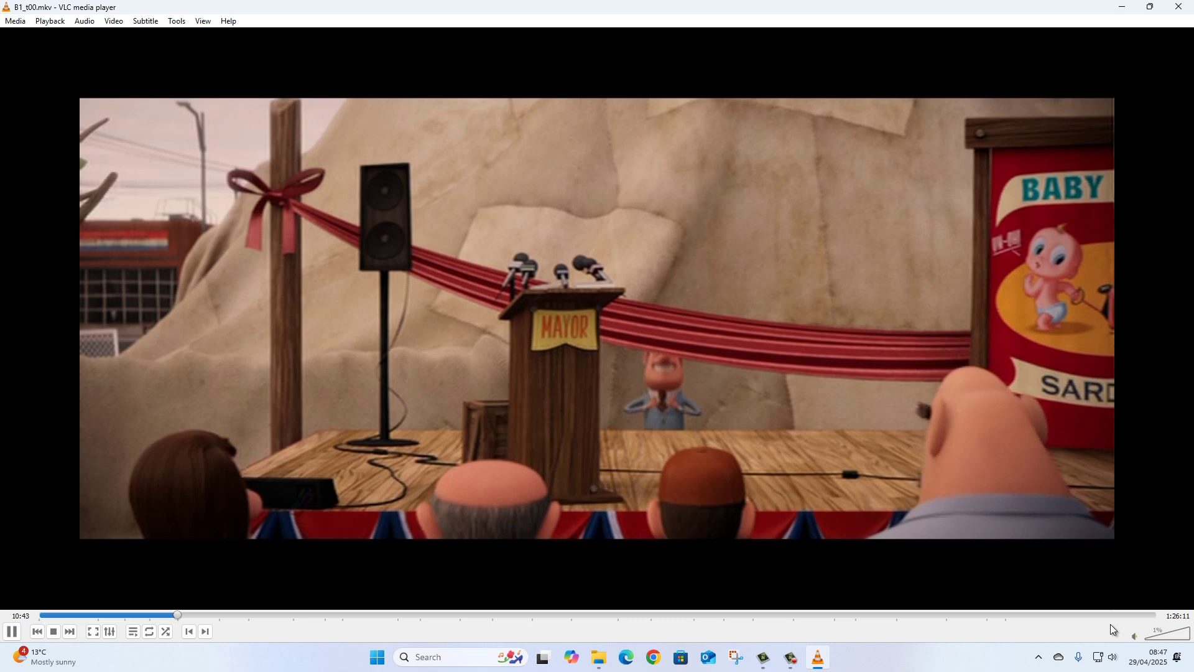
left_click(1158, 639)
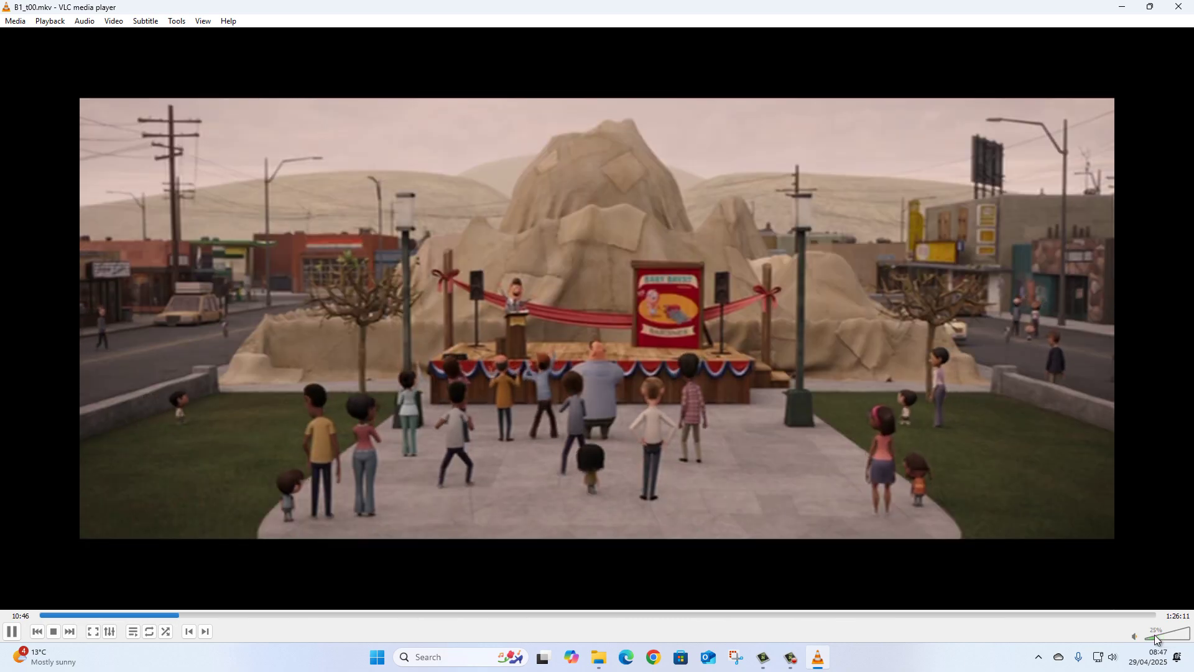
left_click(1151, 638)
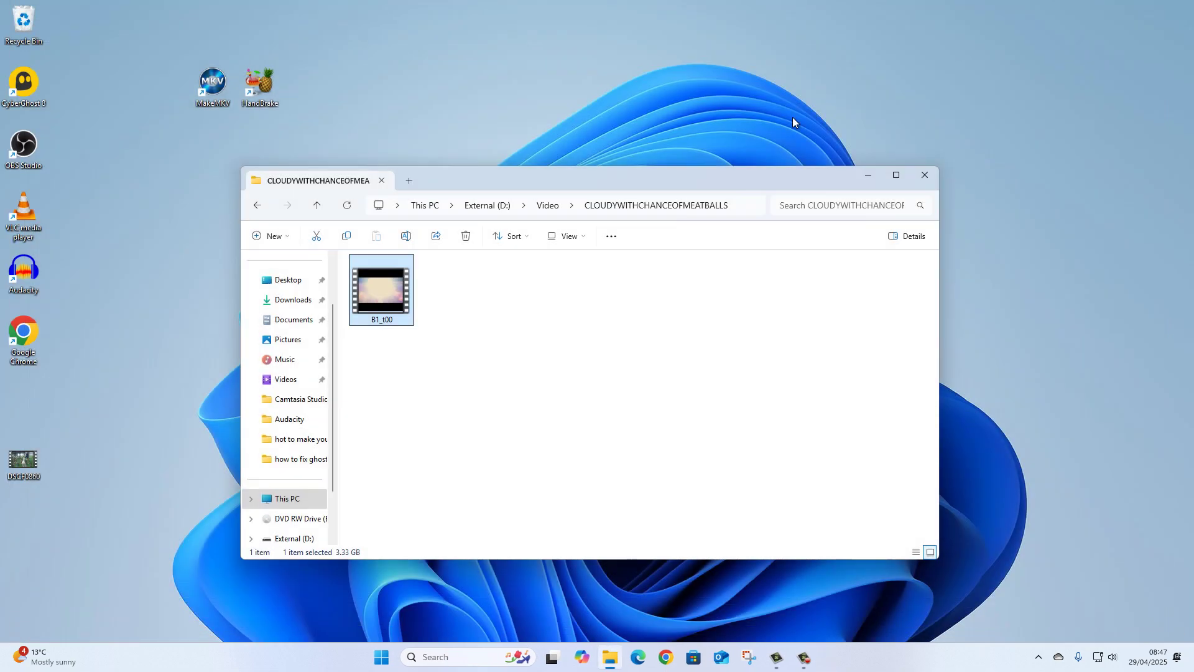
right_click(388, 293)
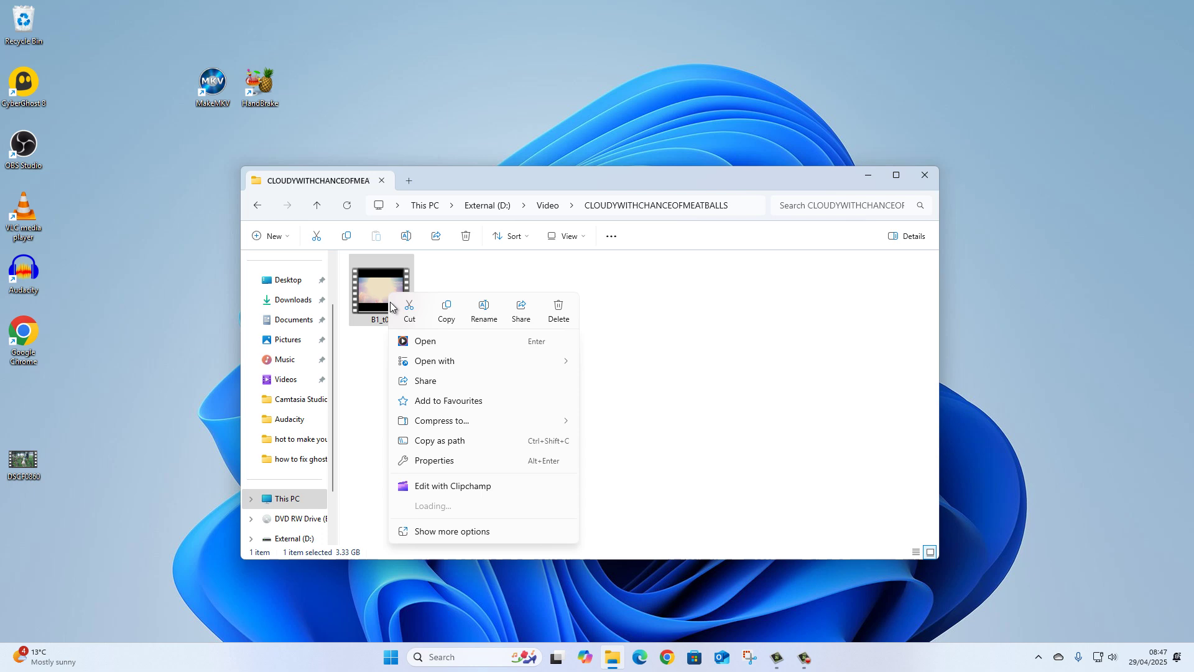
left_click(447, 468)
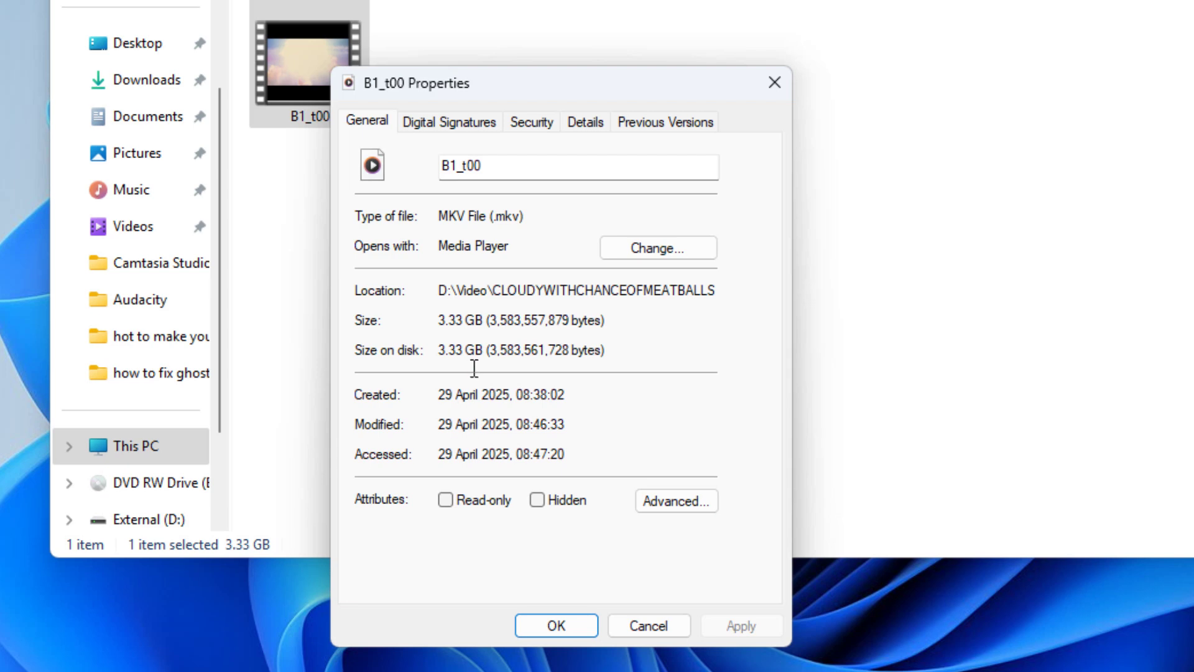
left_click(648, 626)
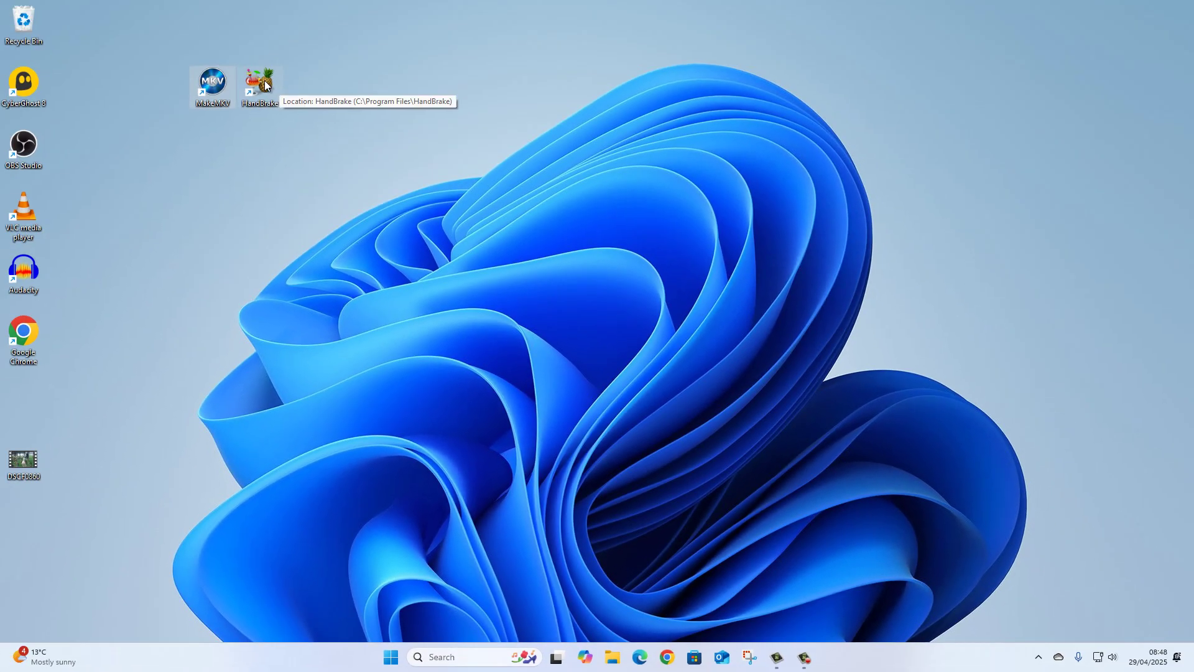
Launch HandBrake and open D:\Video\CLOUDYWITHCHANCEOFMEATBALLS in File Explorer
double_click(265, 85)
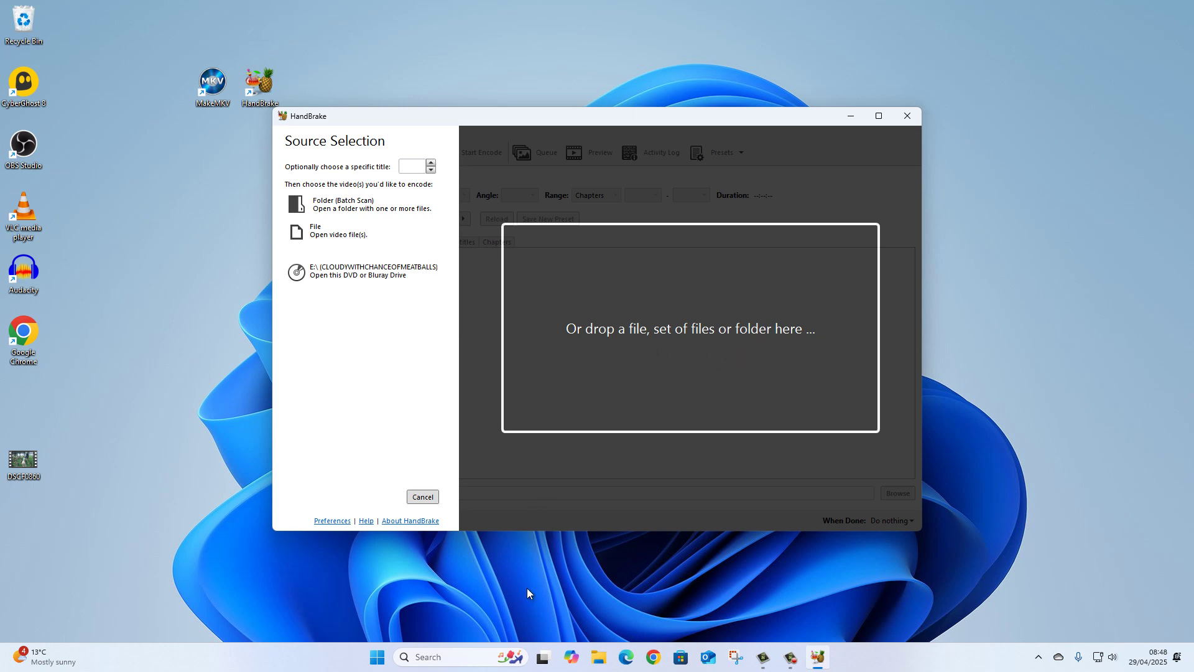
left_click(600, 665)
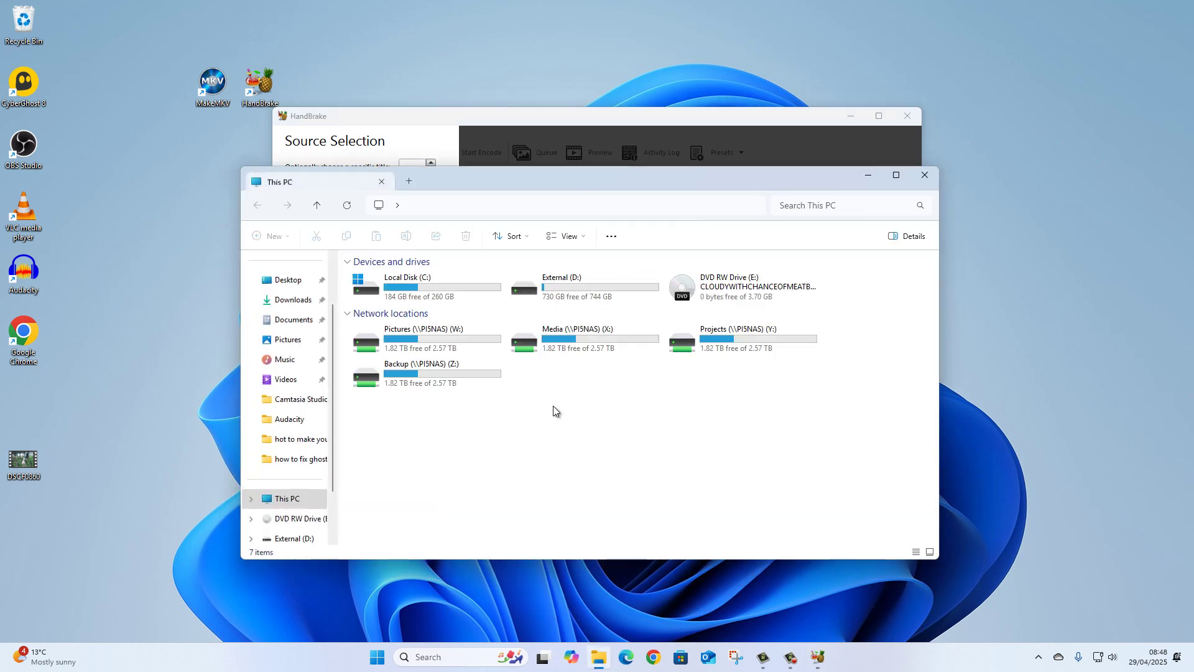
double_click(559, 289)
double_click(367, 296)
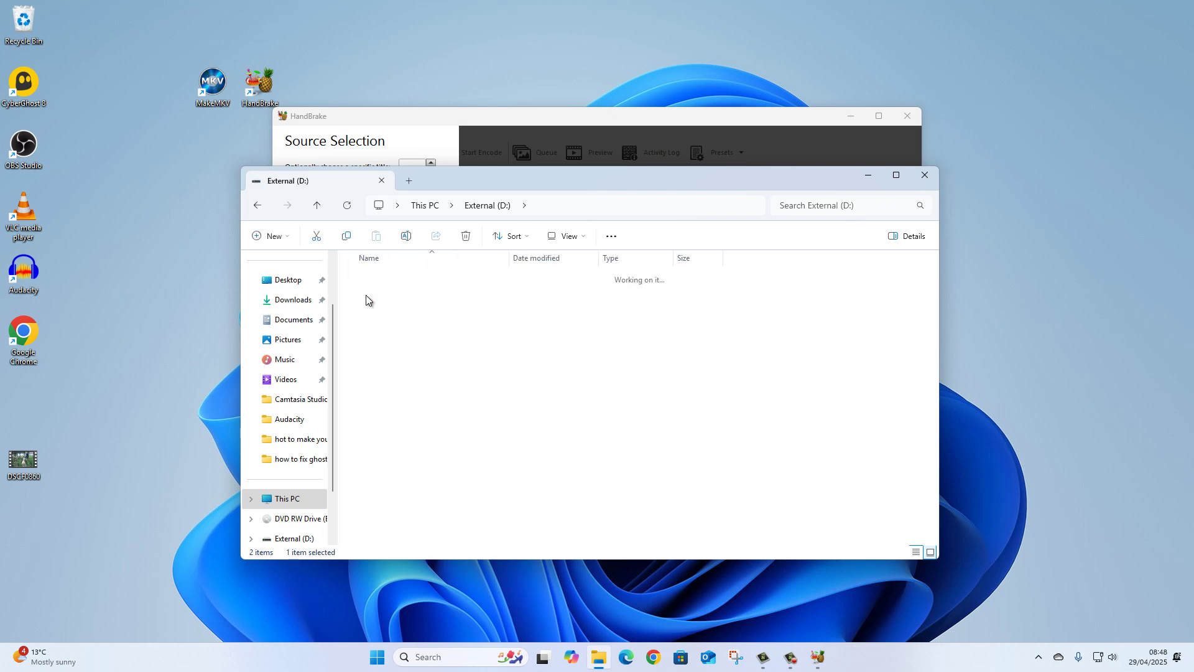
left_click(388, 298)
double_click(388, 298)
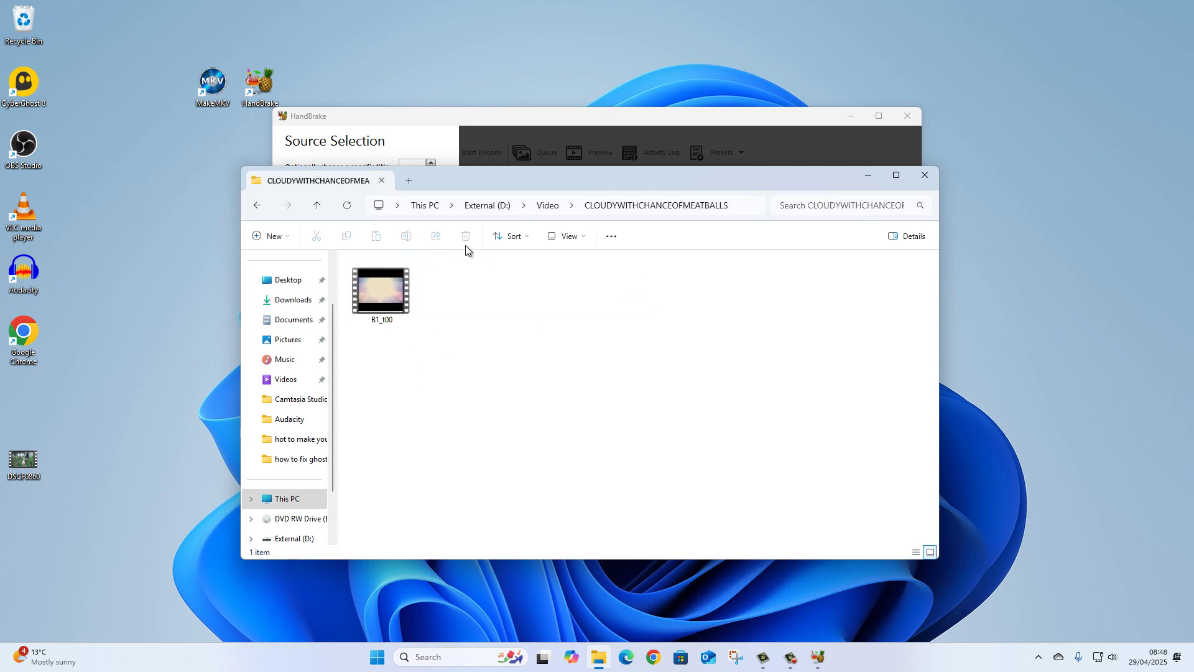
Drop B1_t00 into HandBrake as the source, loading its 28 chapters at 01:26:10
left_click_drag(431, 181, 868, 432)
left_click_drag(819, 535, 647, 331)
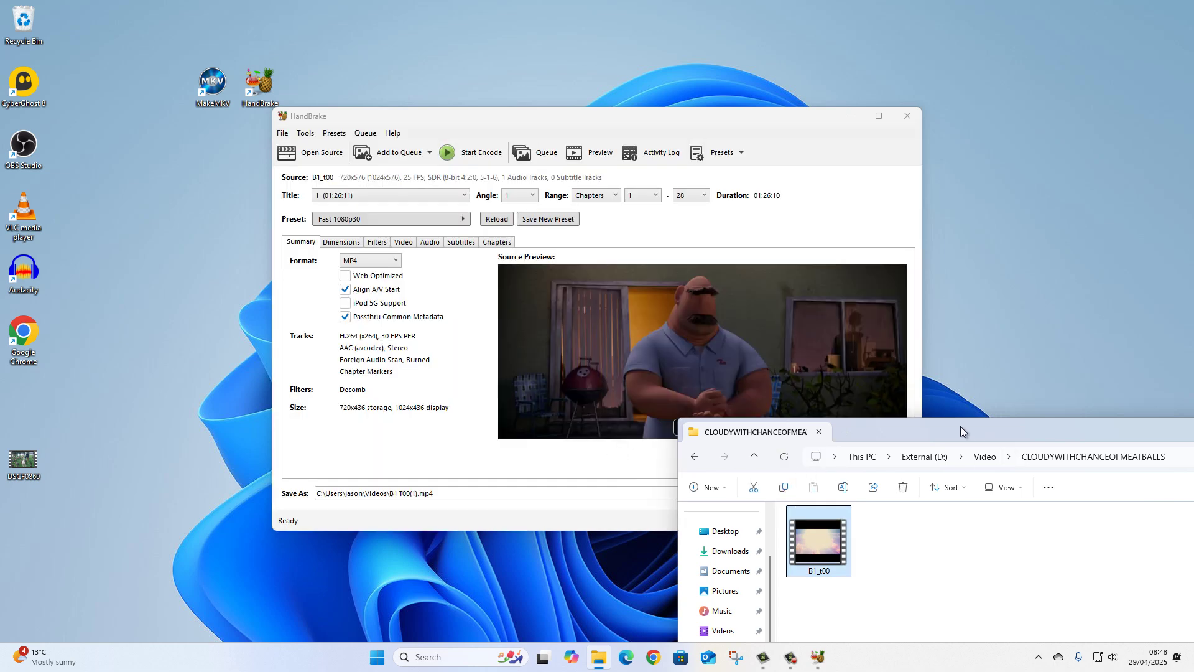
left_click_drag(961, 431, 423, 262)
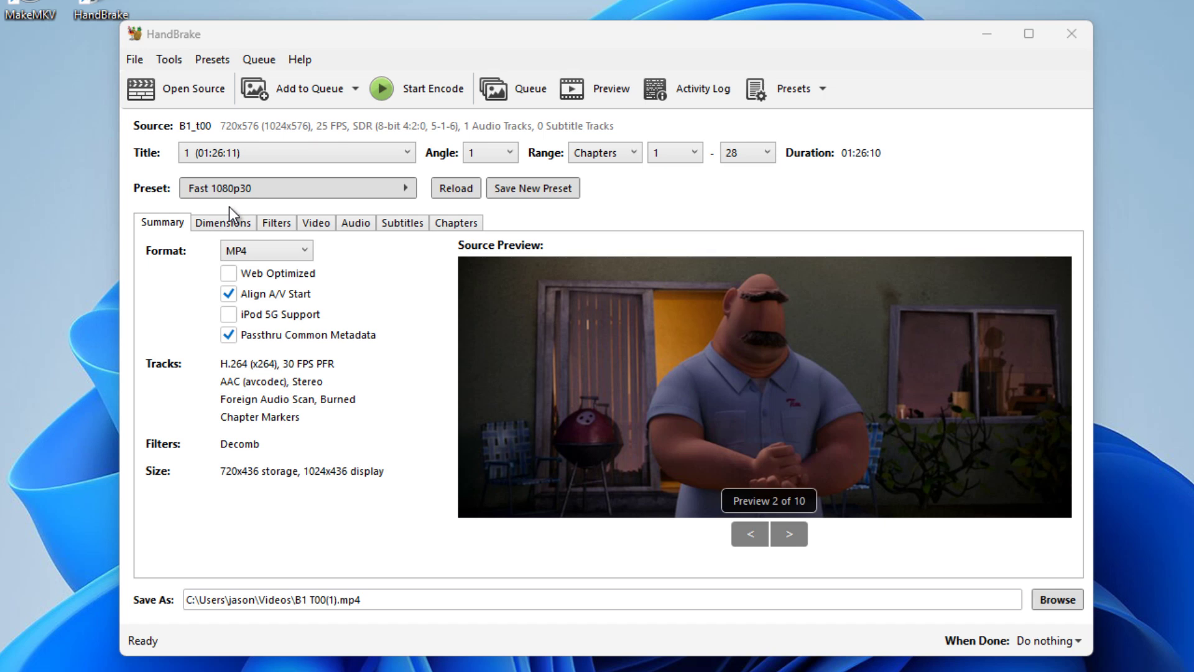
Change the HandBrake preset from Fast 1080p30 to General > Fast 720p30
left_click(311, 193)
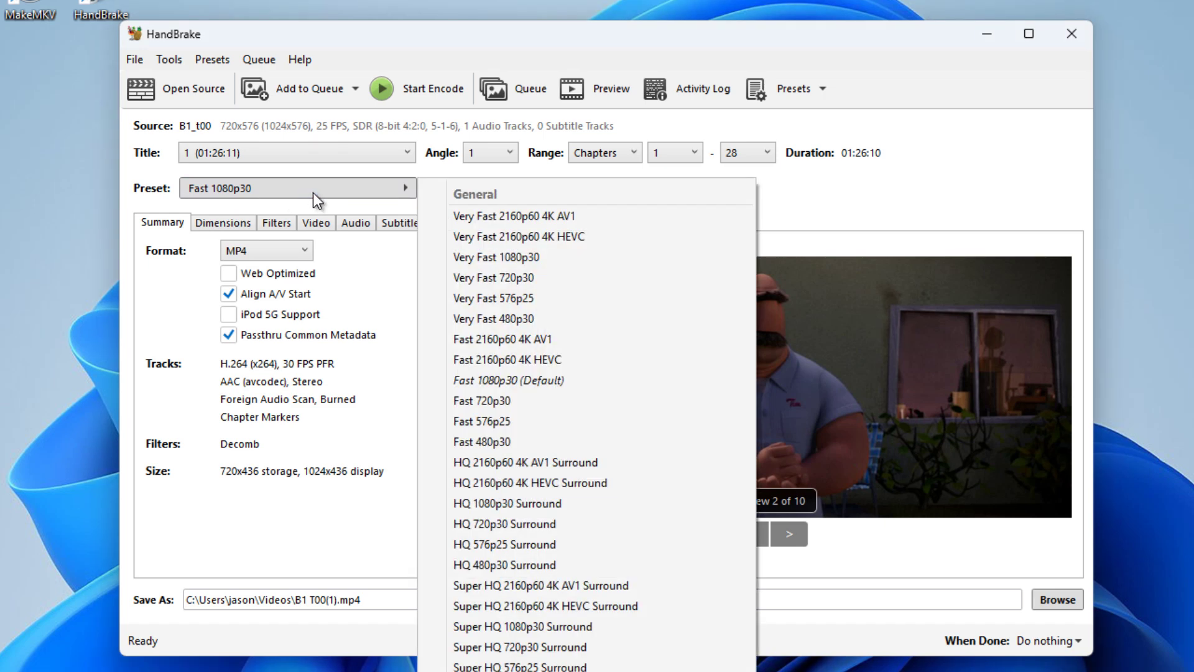
left_click(497, 405)
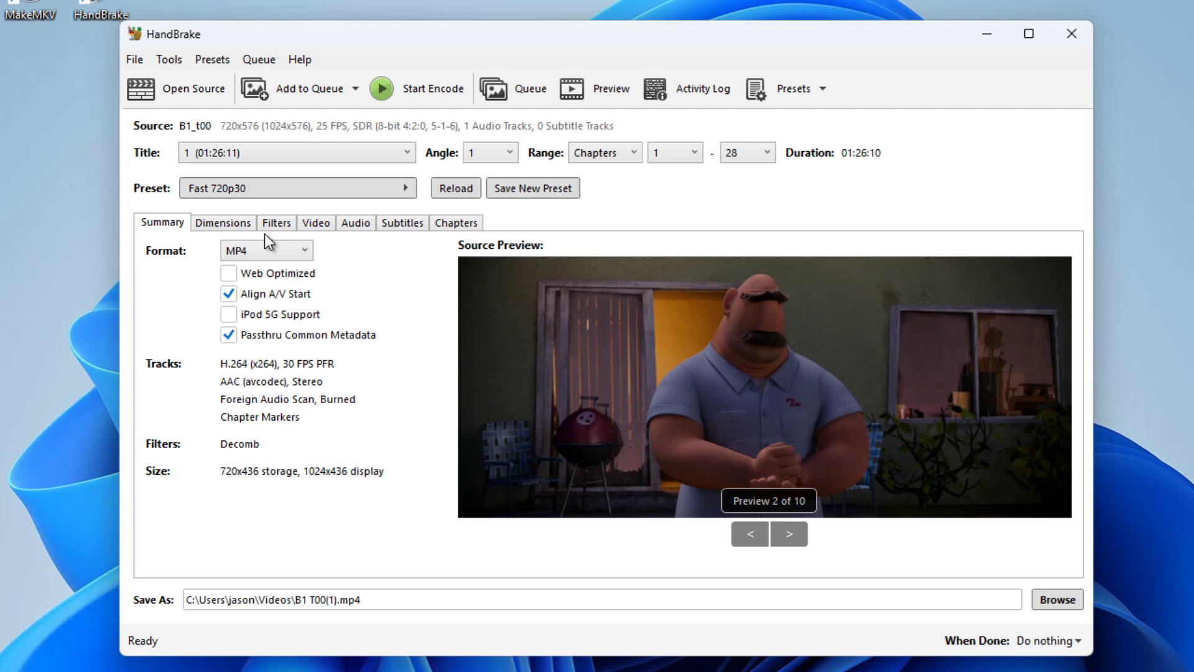
Review the Dimensions, Filters, Video, Audio, Subtitles and Chapters settings of the B1_t00 job, then return to Summary
left_click(231, 224)
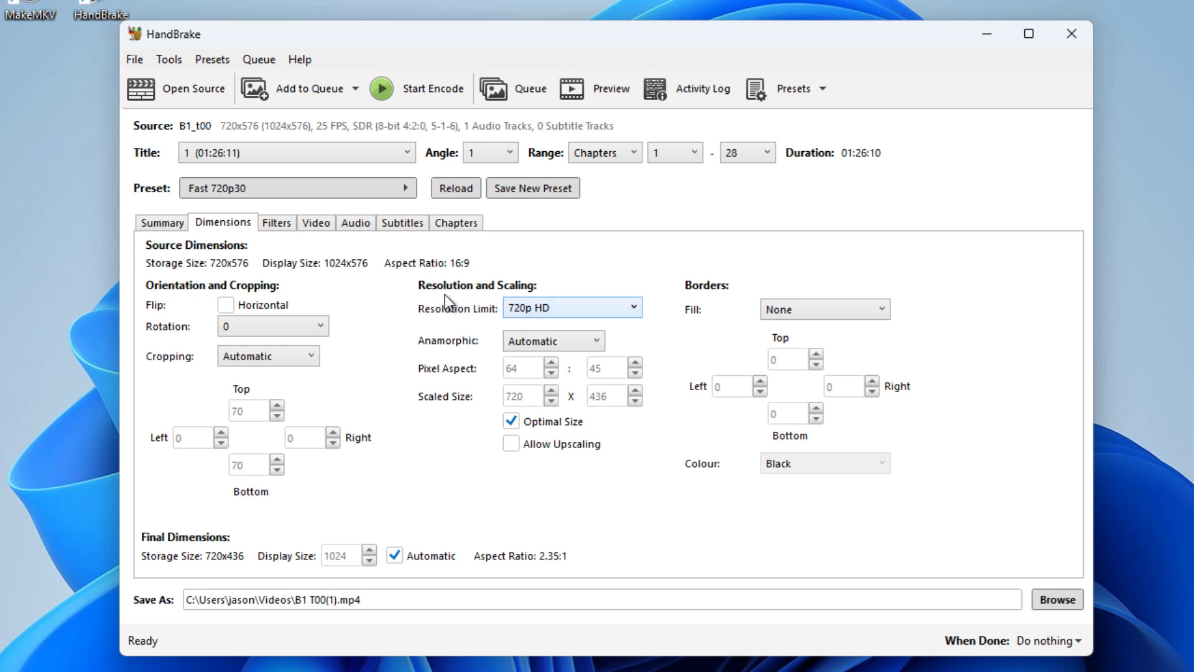
left_click(283, 231)
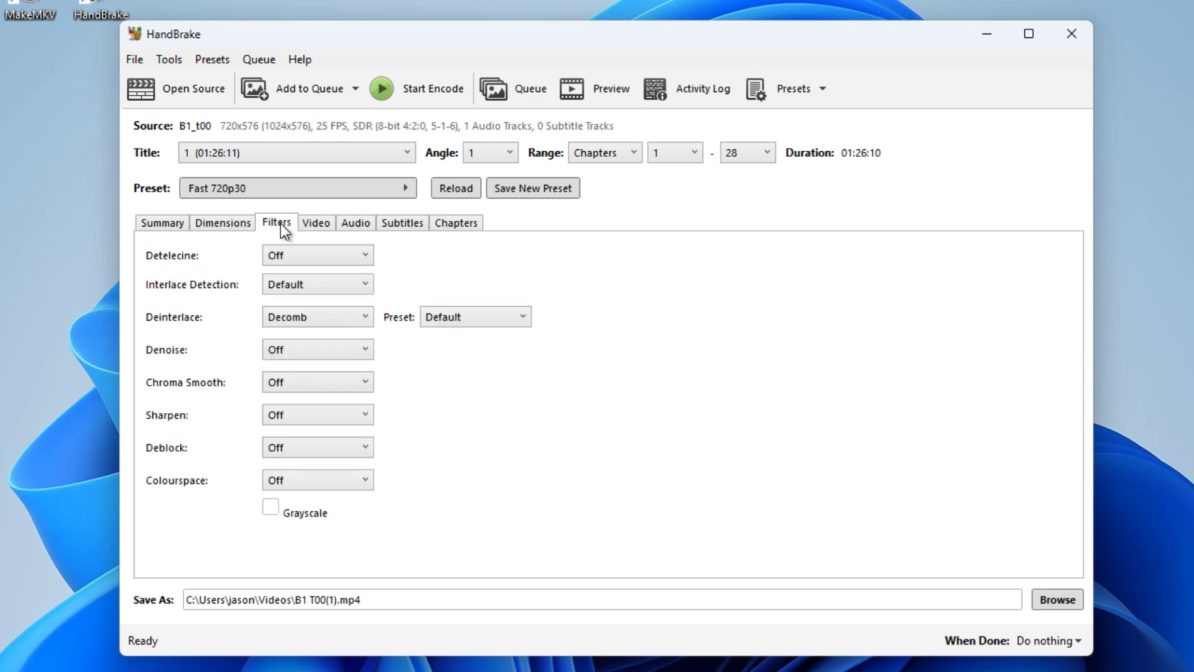
left_click(319, 222)
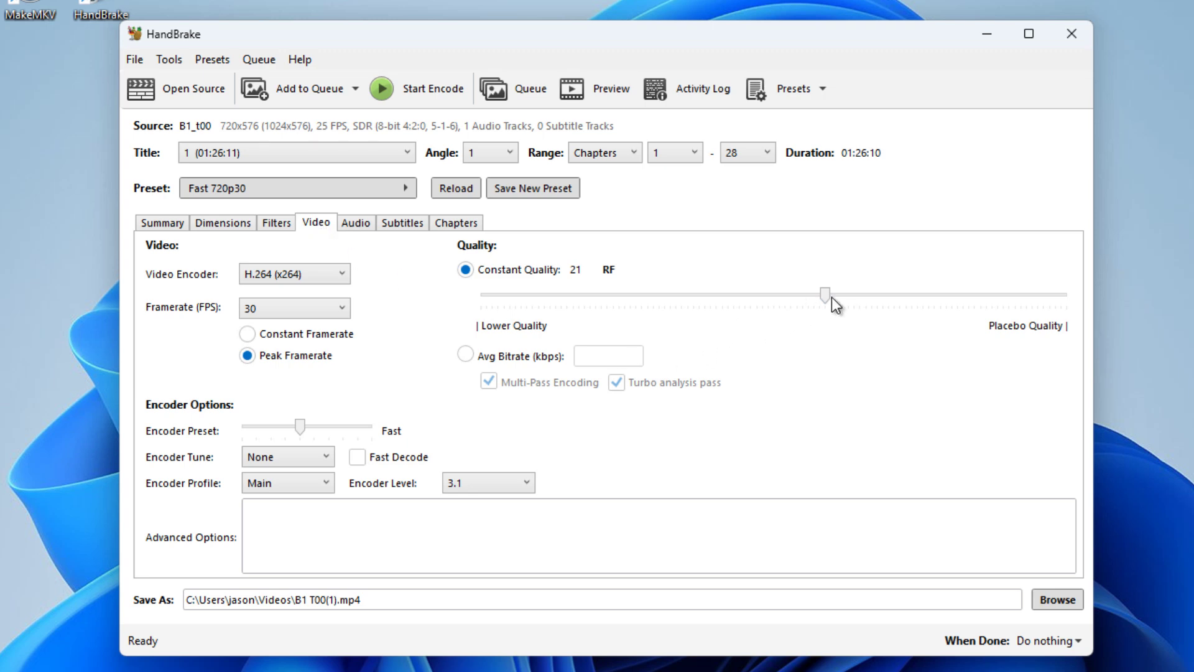
mouse_move(830, 304)
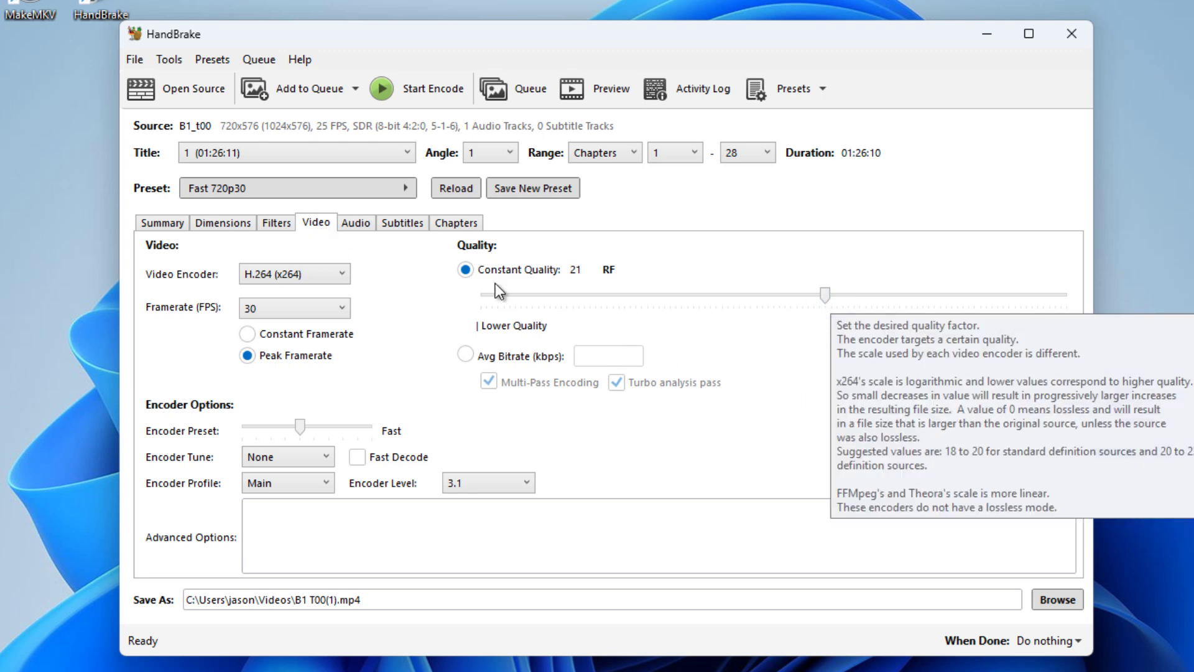
left_click(372, 223)
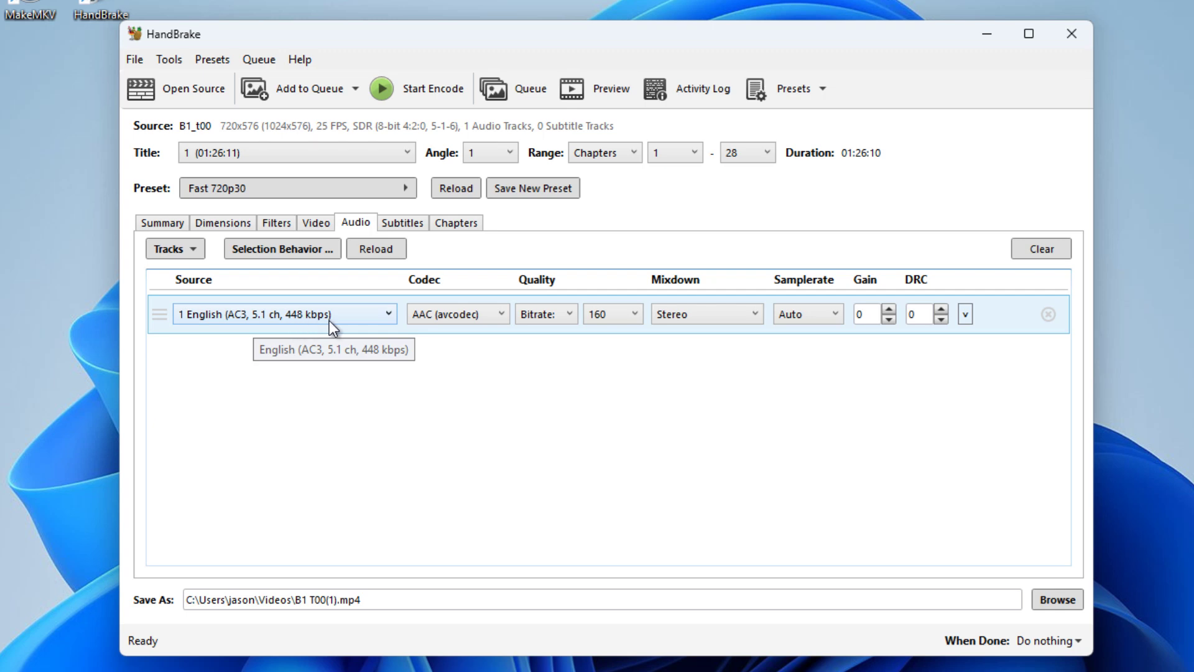
left_click(404, 224)
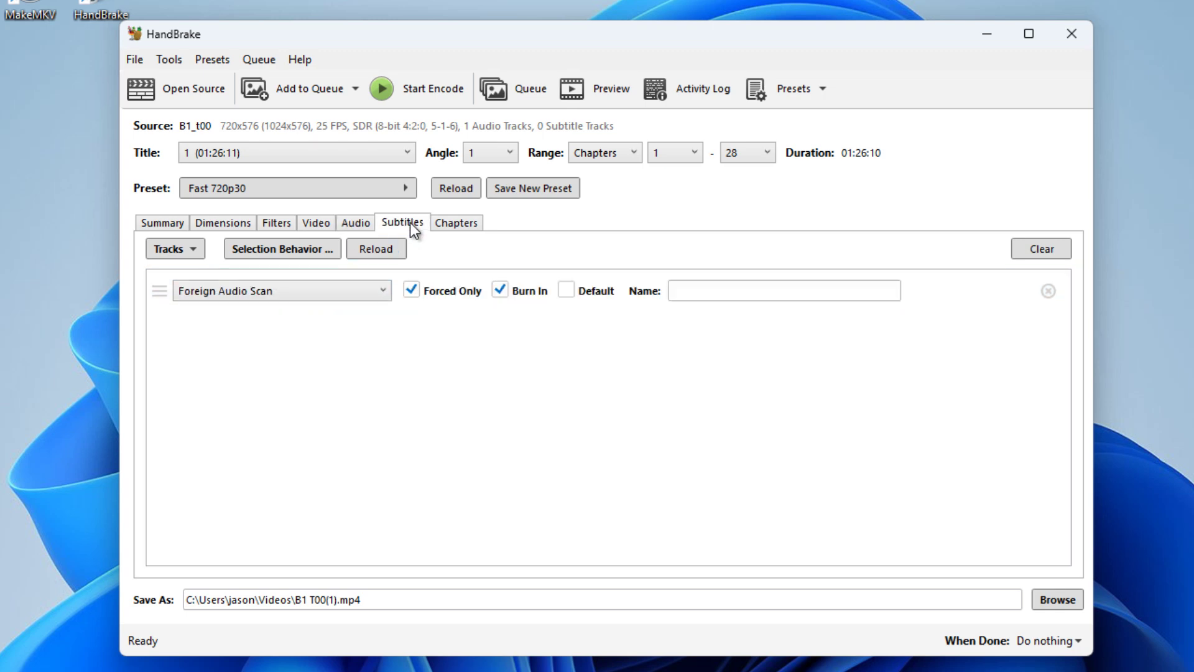
left_click(457, 229)
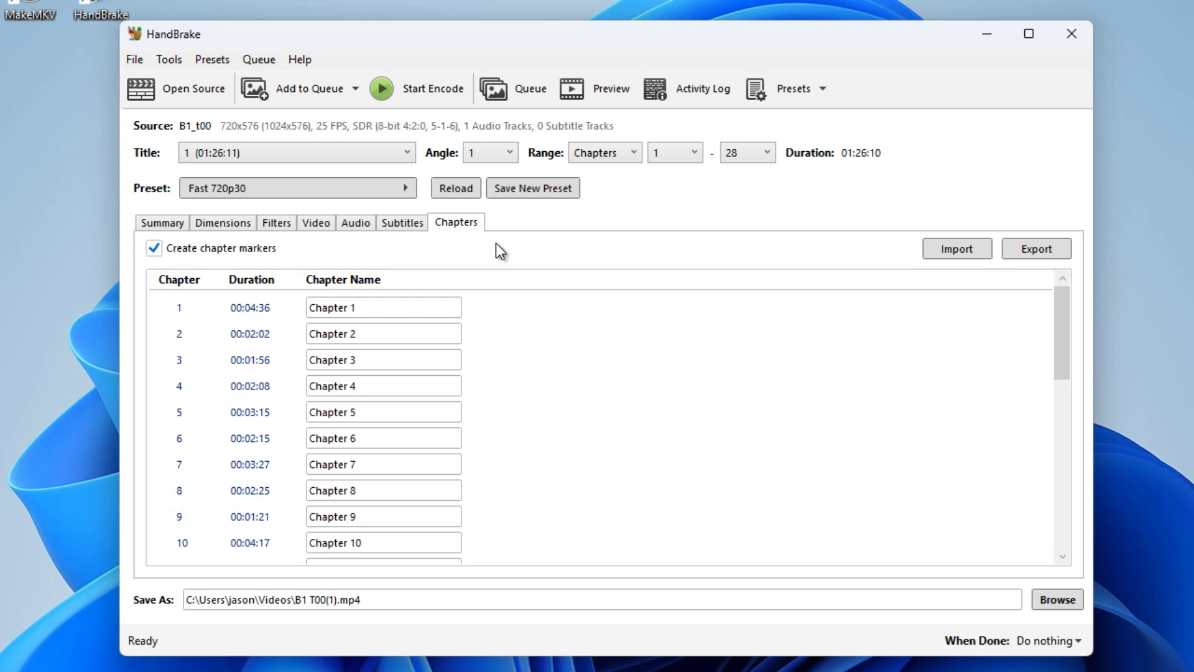
left_click(162, 221)
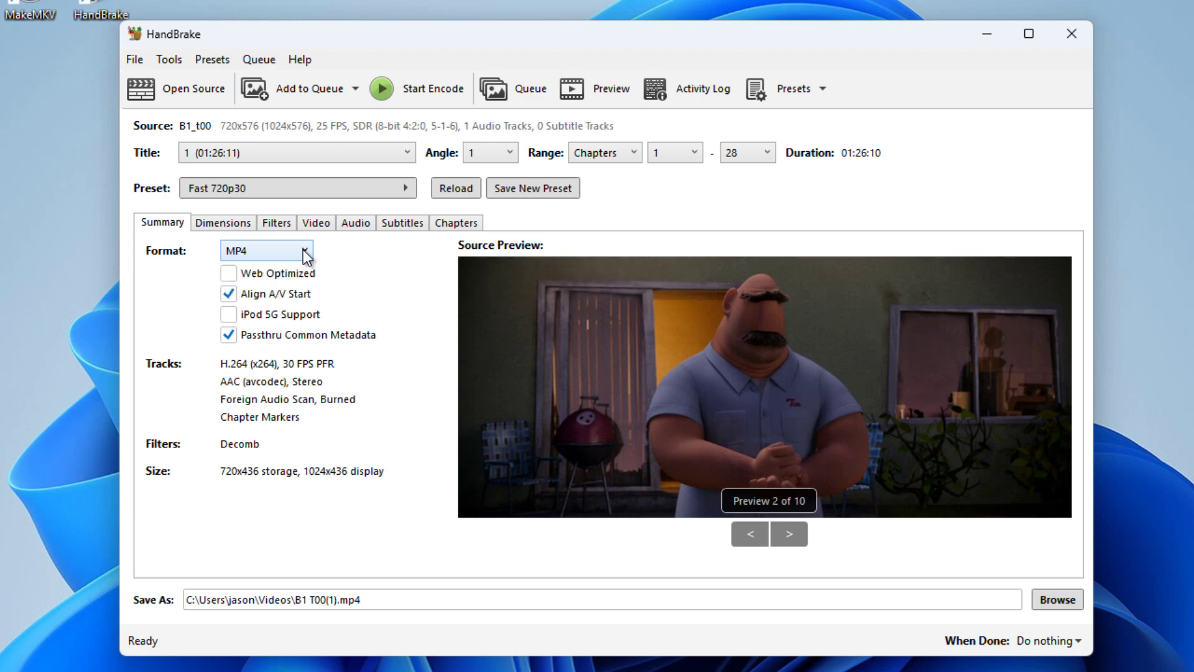
Start encoding B1_t00 to B1 T00(1).mp4
left_click(417, 89)
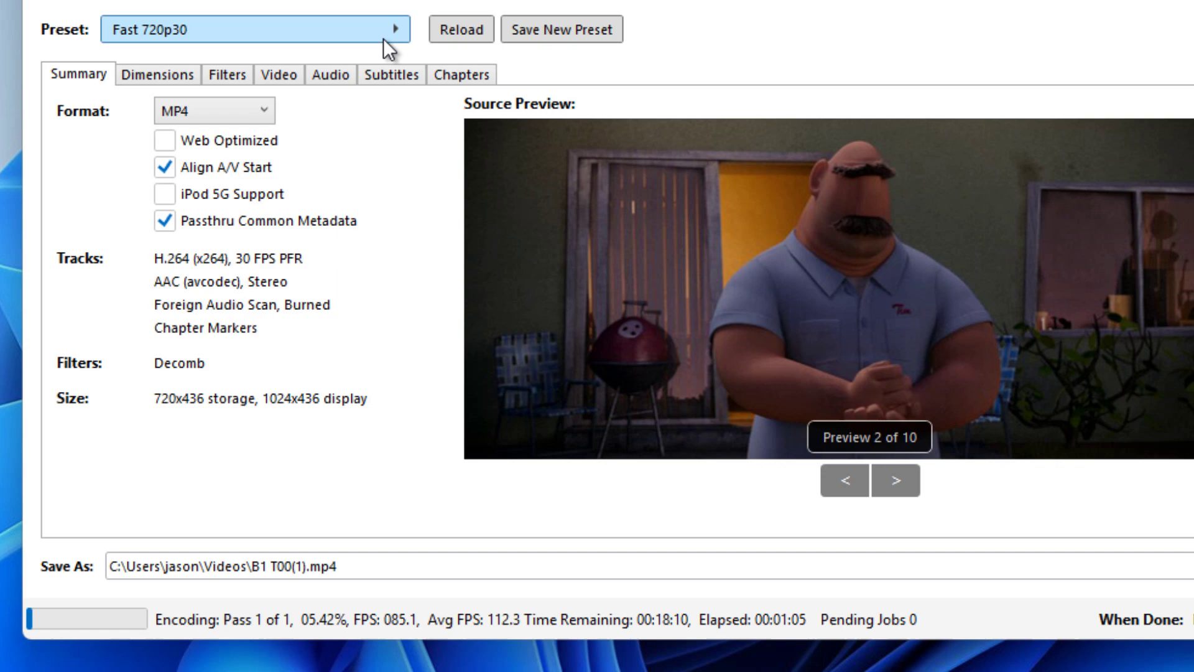
Browse the General, Web, Devices, Matroska and Hardware presets, leaving Fast 720p30 selected
left_click(387, 29)
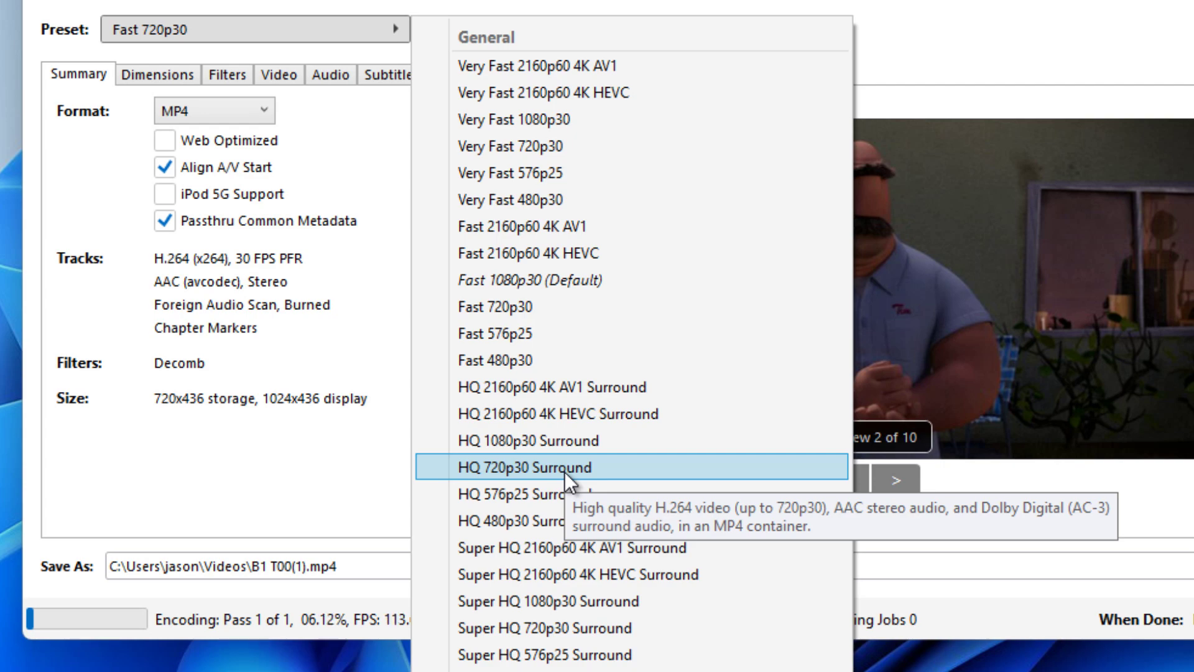
scroll(565, 471, "down", 15)
scroll(606, 493, "down", 9)
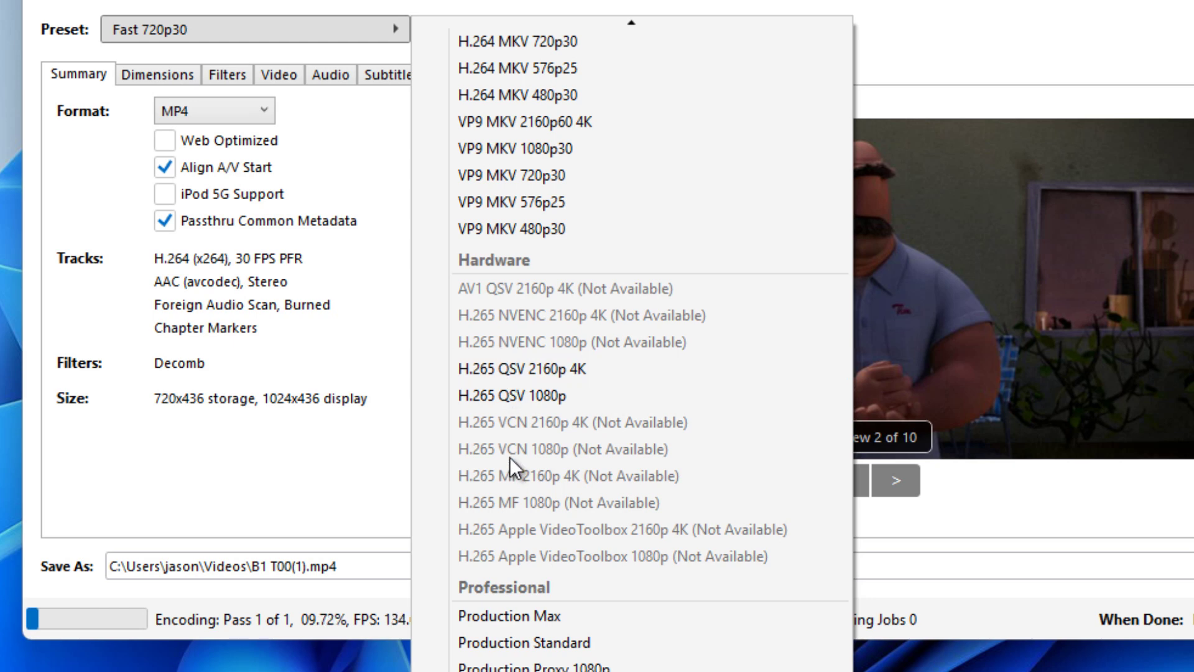
scroll(514, 450, "up", 3)
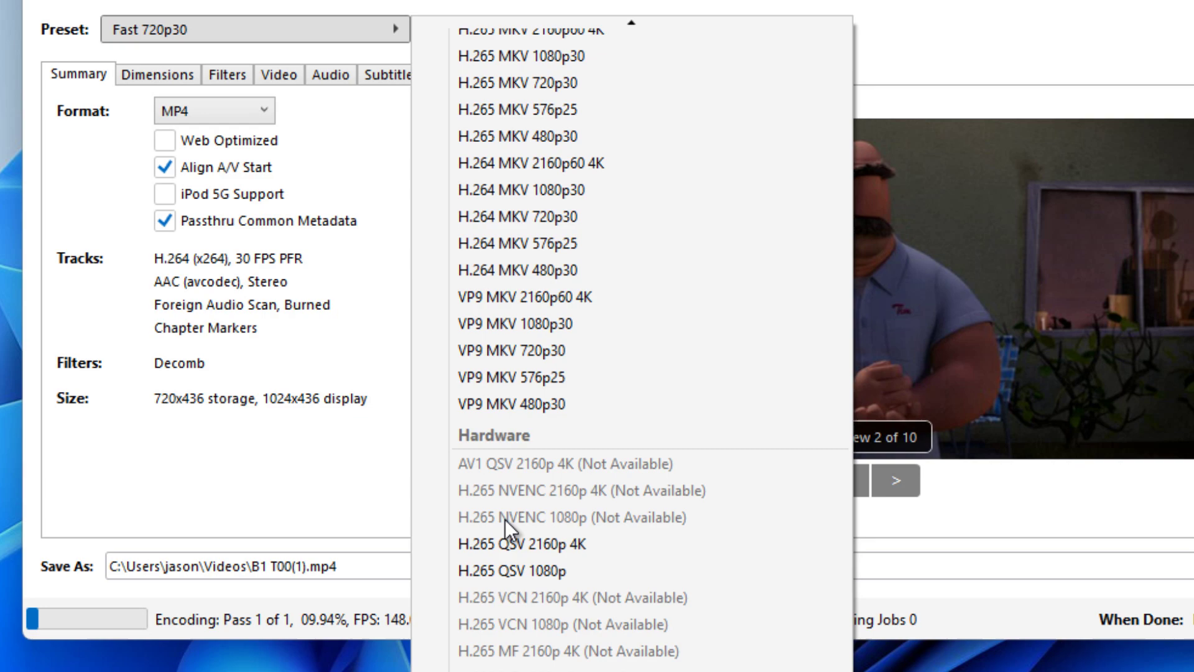
scroll(565, 533, "up", 20)
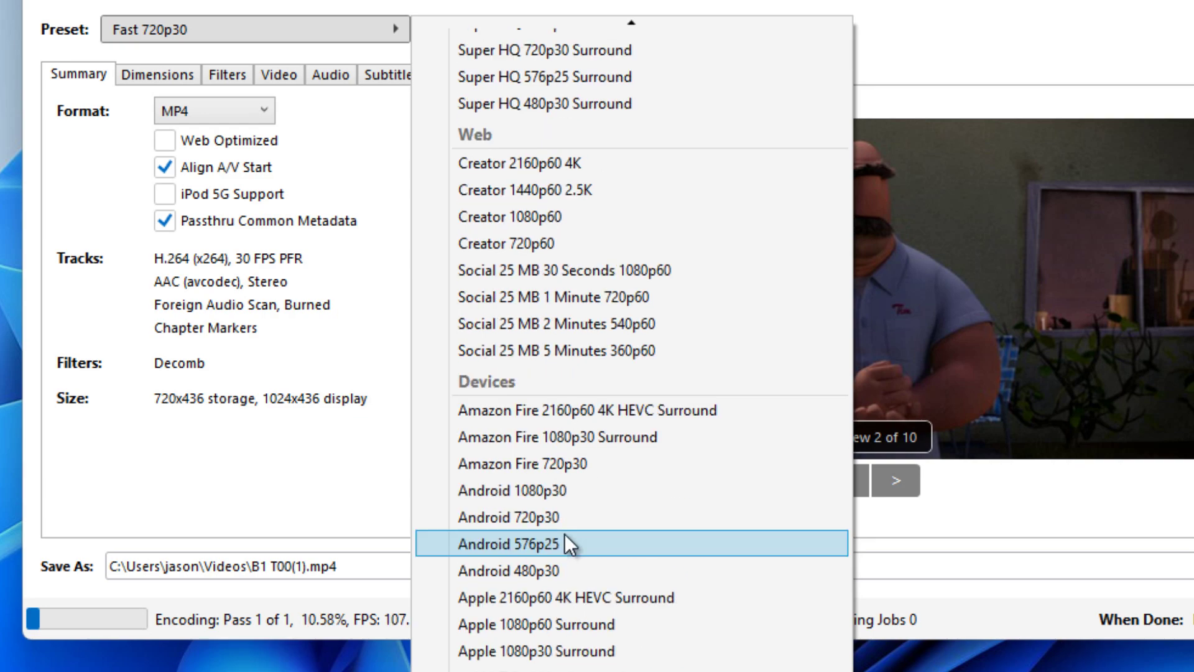
scroll(565, 532, "up", 10)
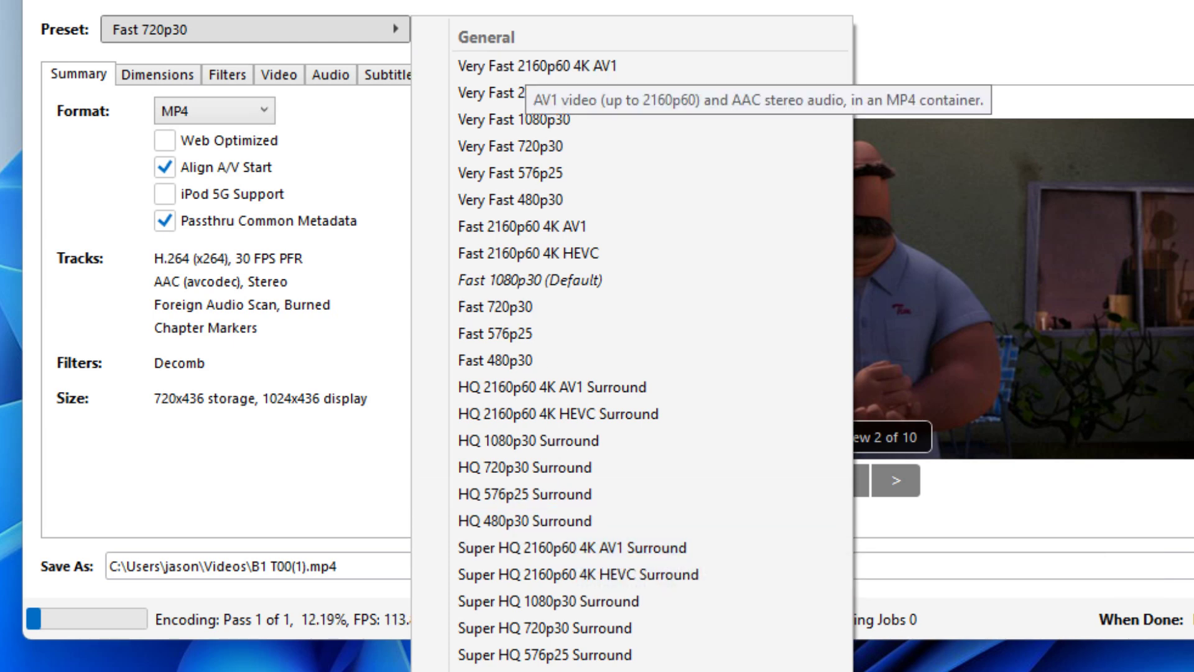
key("Escape")
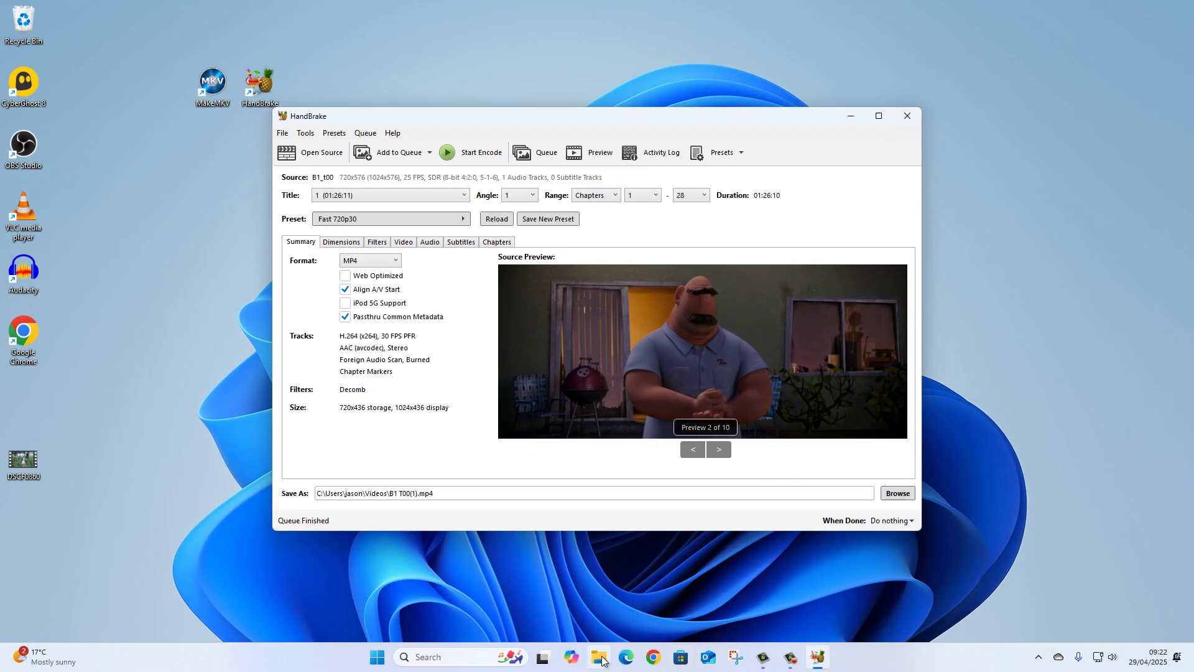
Open B1 T00(1).mp4 from the Videos folder so it plays in VLC
left_click(599, 658)
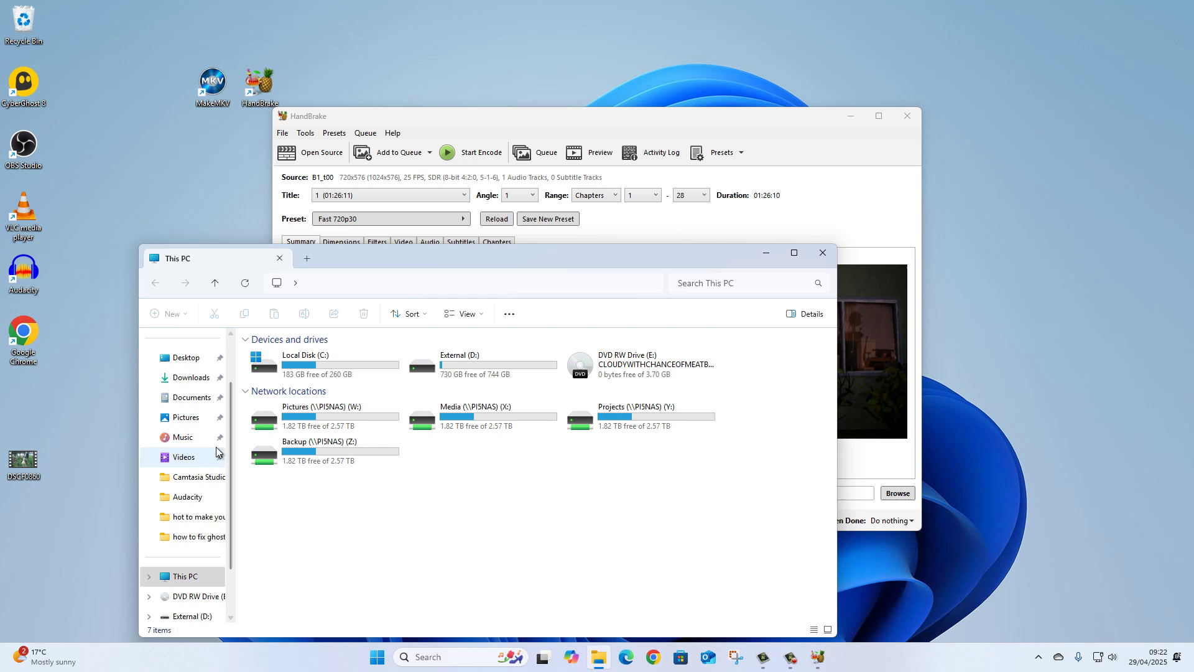
left_click(188, 459)
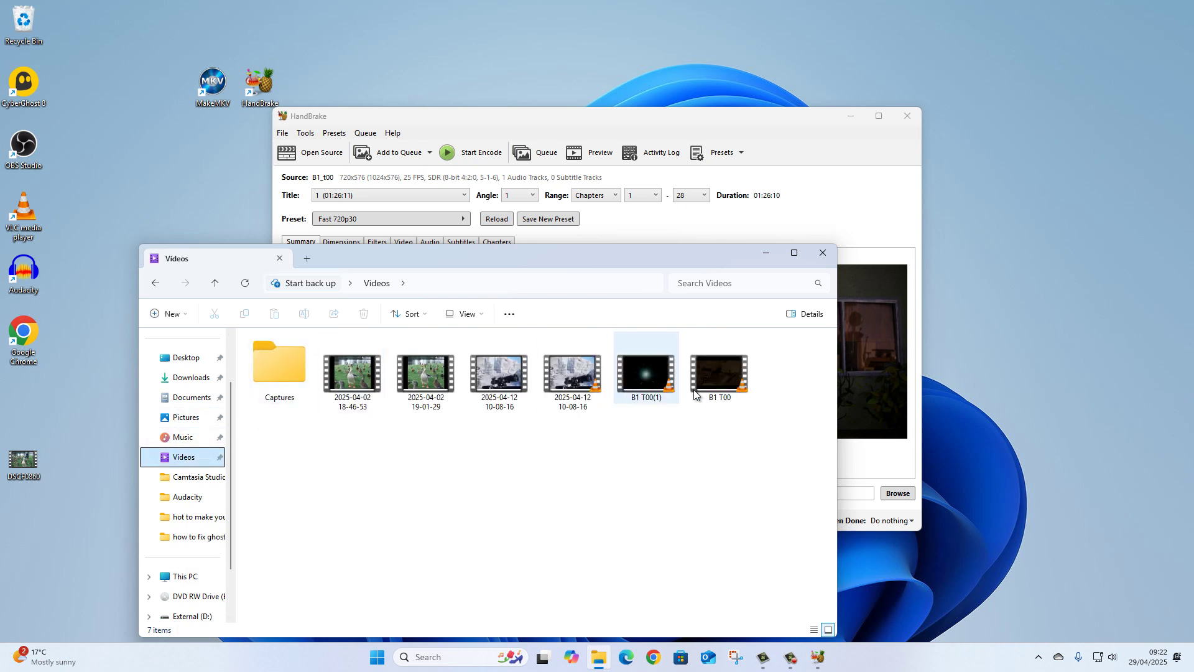
left_click(642, 373)
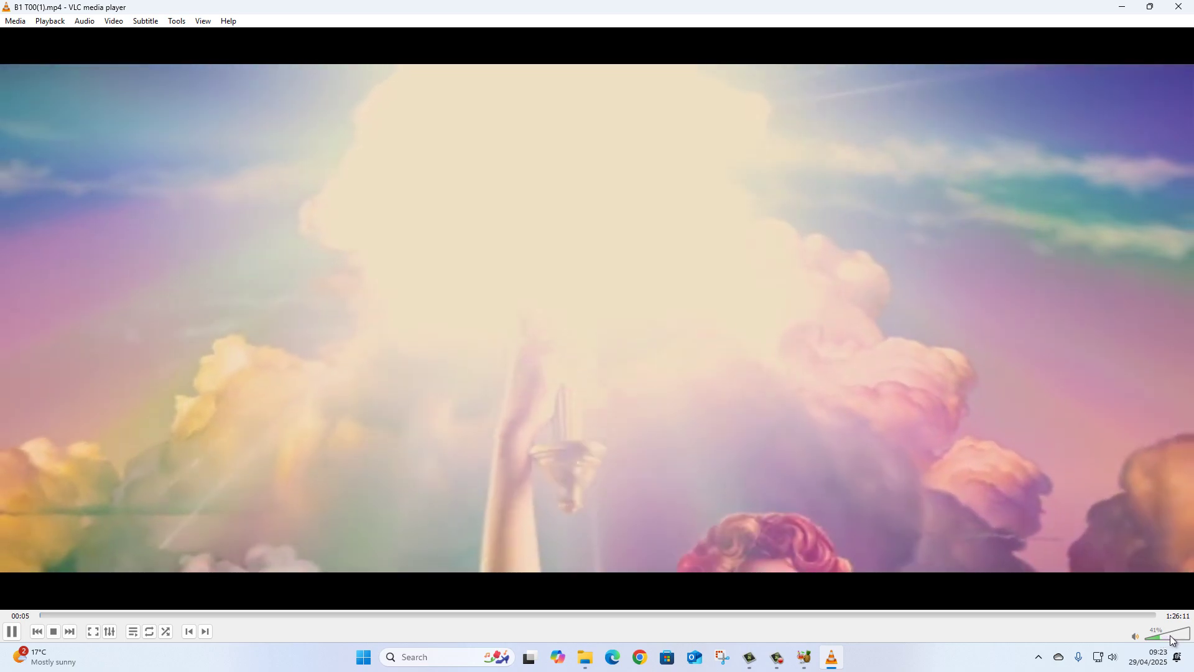
scroll(1165, 641, "down", 3)
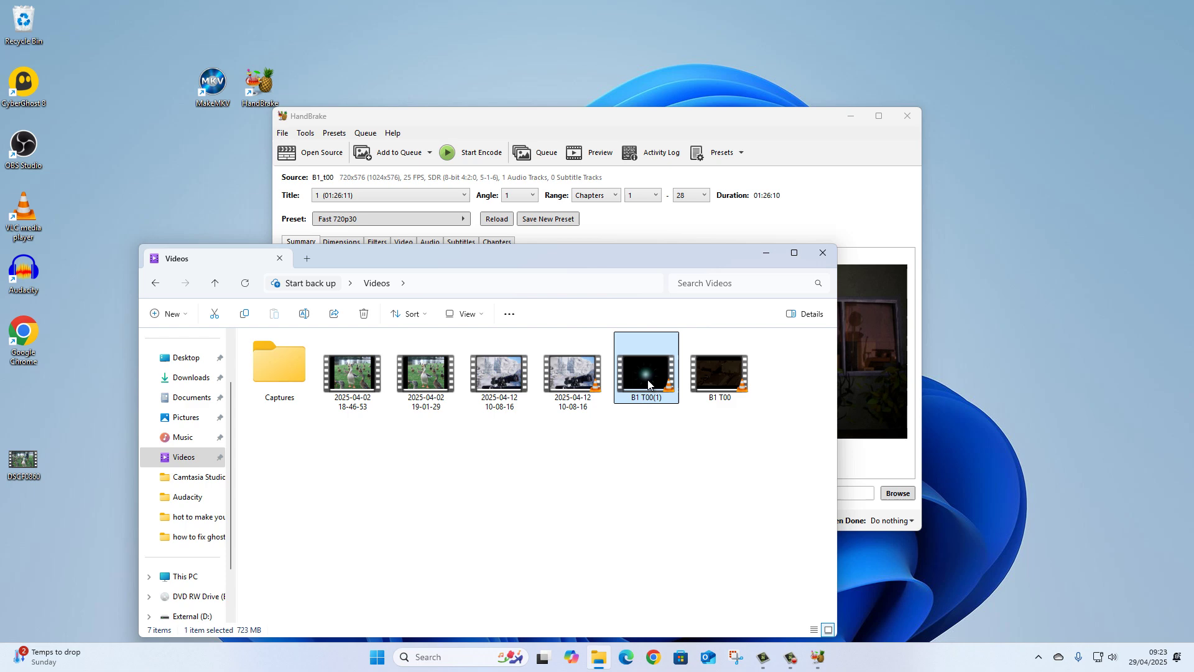
Open the Properties of B1 T00(1) to check its 723 MB size
mouse_move(647, 379)
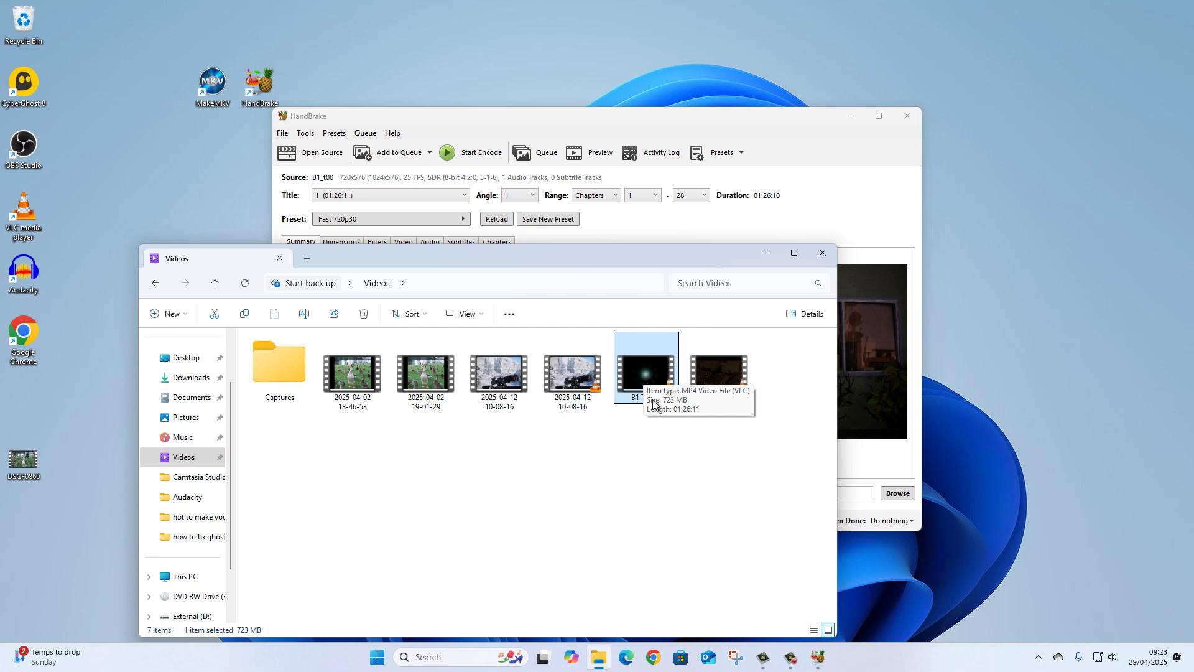
right_click(638, 372)
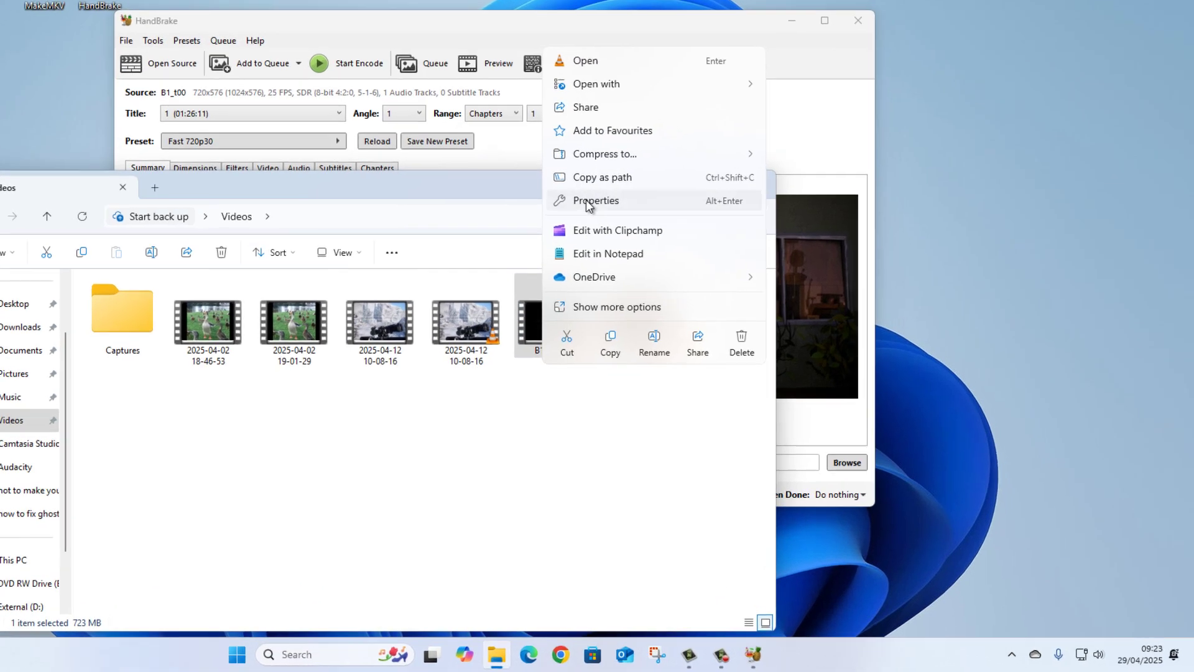
left_click(669, 270)
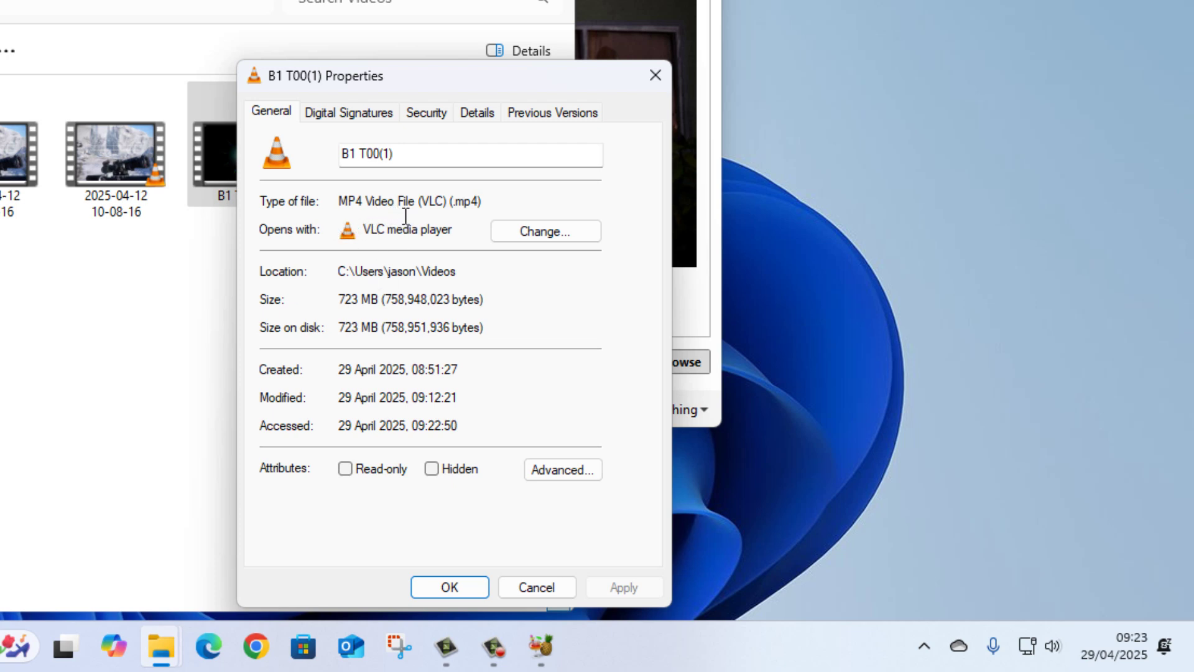
Switch Explorer to This PC, minimize it, and close the Properties dialog with OK
left_click(128, 286)
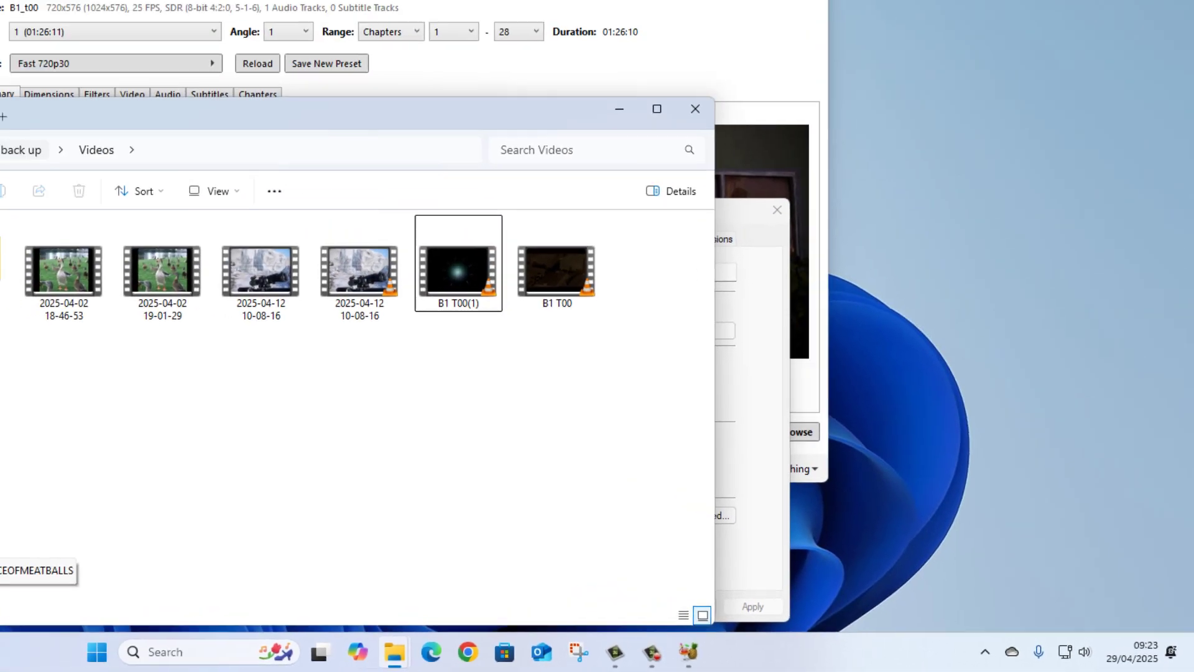
left_click(185, 576)
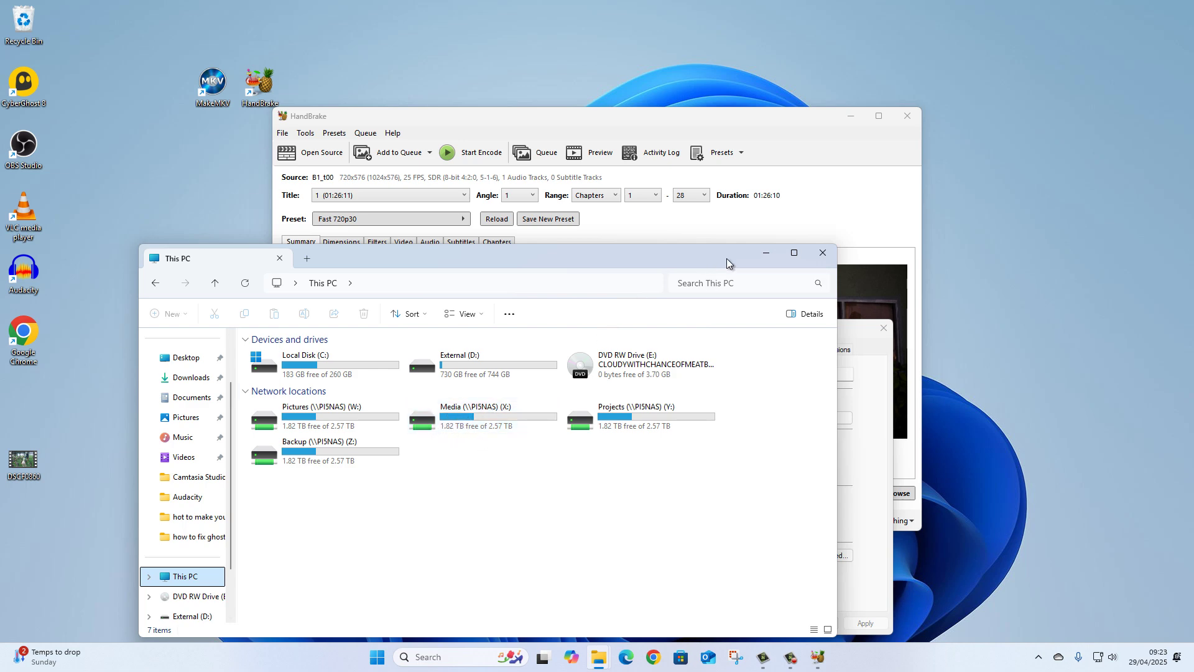
left_click(767, 253)
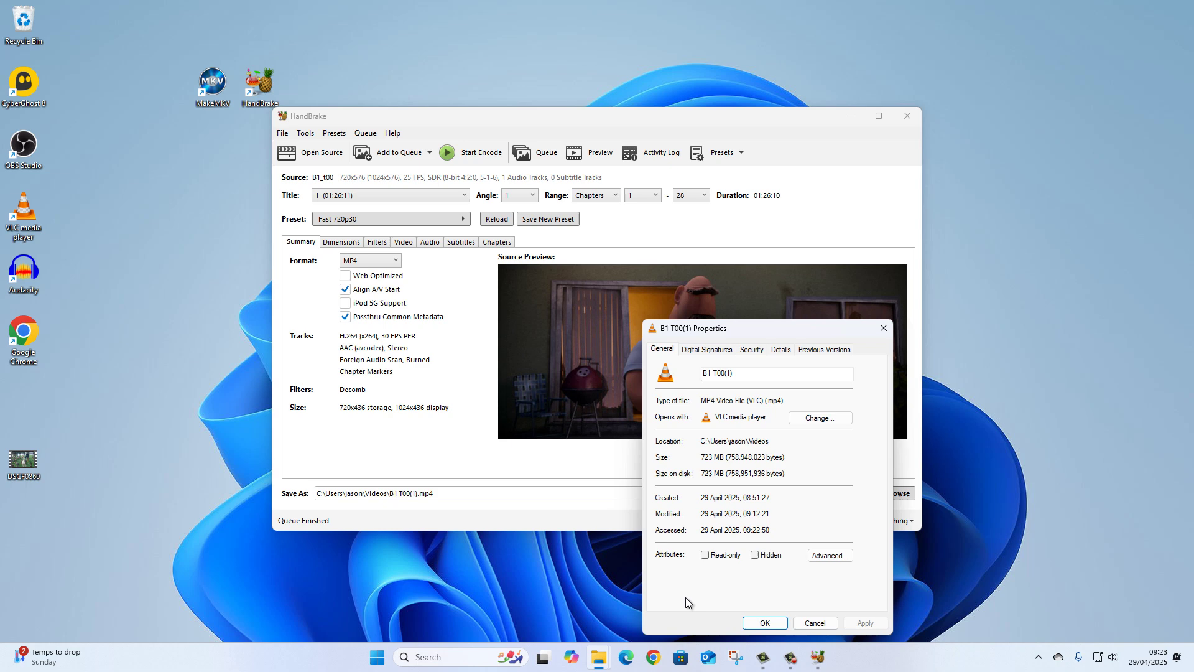
left_click(766, 623)
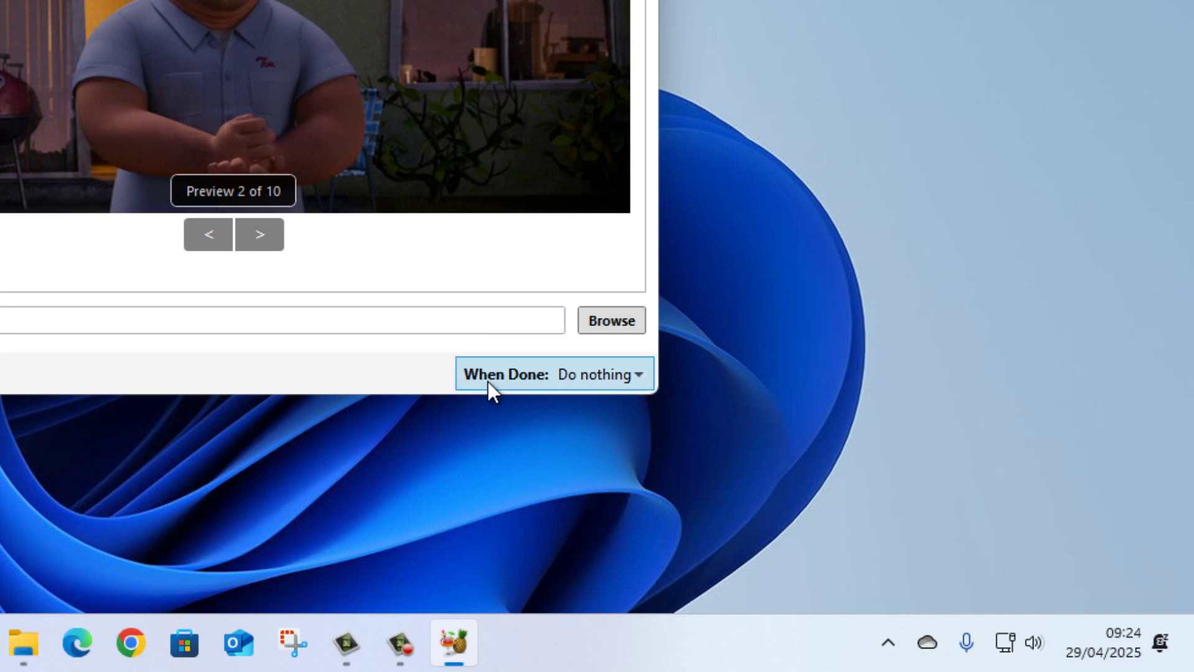
left_click(619, 381)
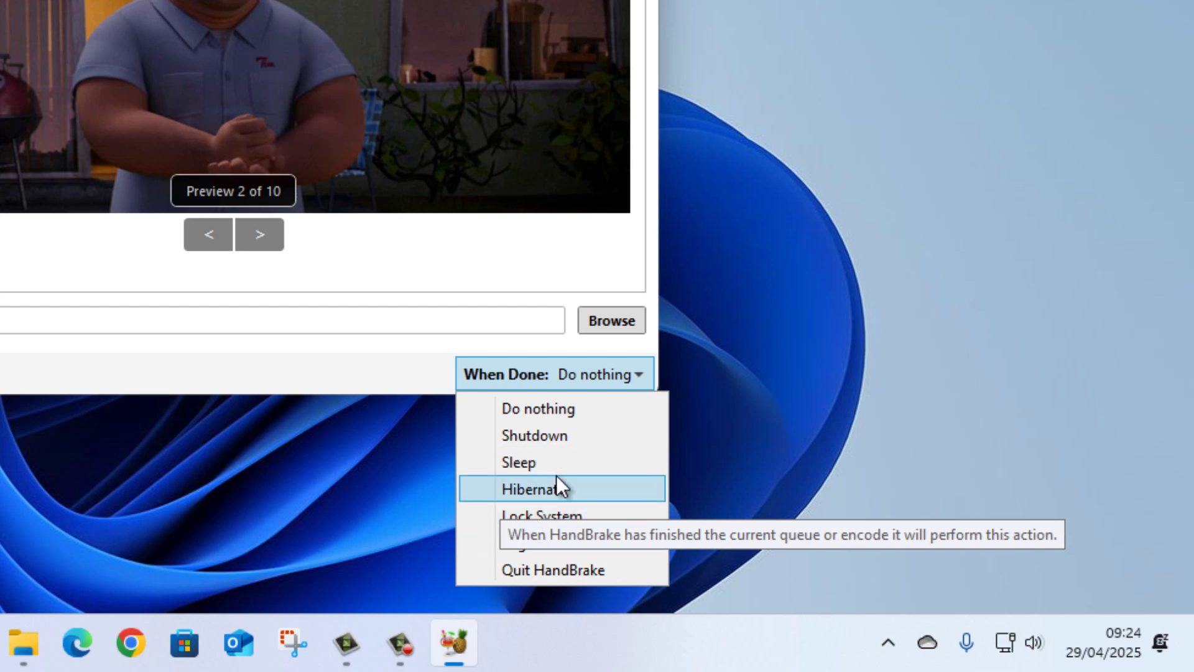
left_click(303, 357)
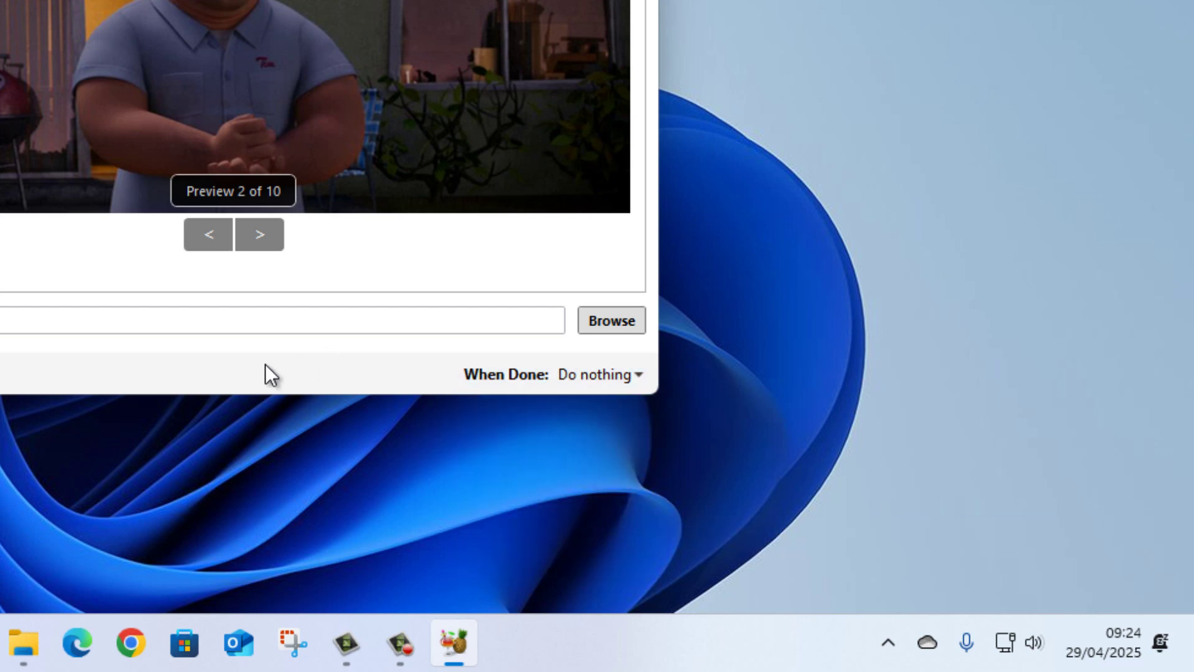